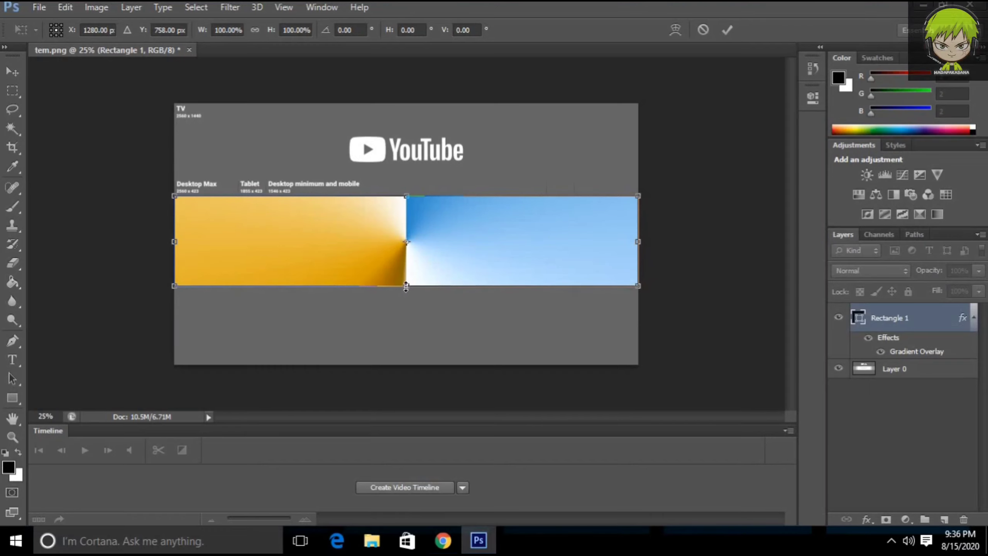
Step: Shorten the gradient rectangle by raising its lower edge and apply the transform
mouse_move(406, 287)
left_mouse_down()
mouse_move(411, 247)
mouse_move(407, 273)
left_mouse_up()
left_click(728, 31)
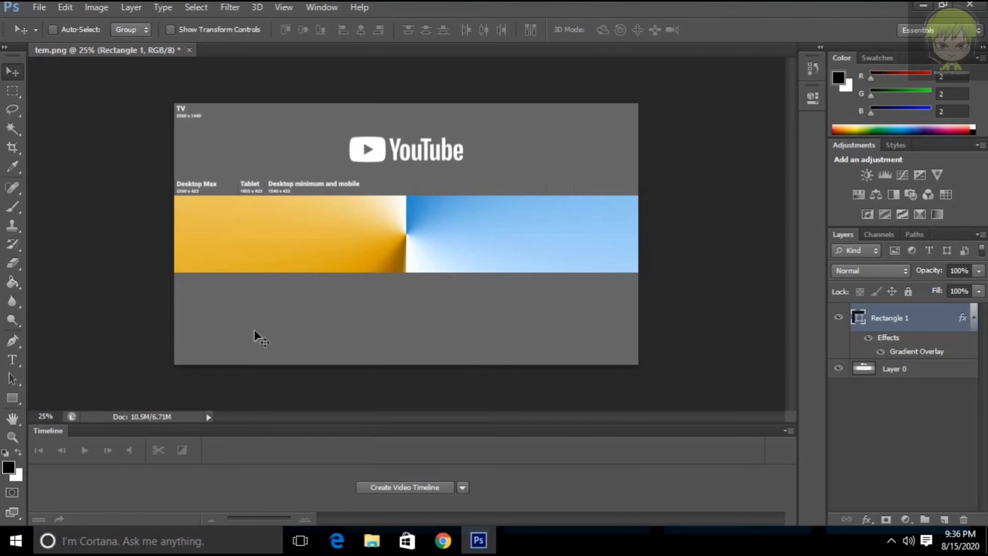
Step: Create a new 720 x 720 pixel RGB document at 72 pixels/inch with a white background
left_click(41, 7)
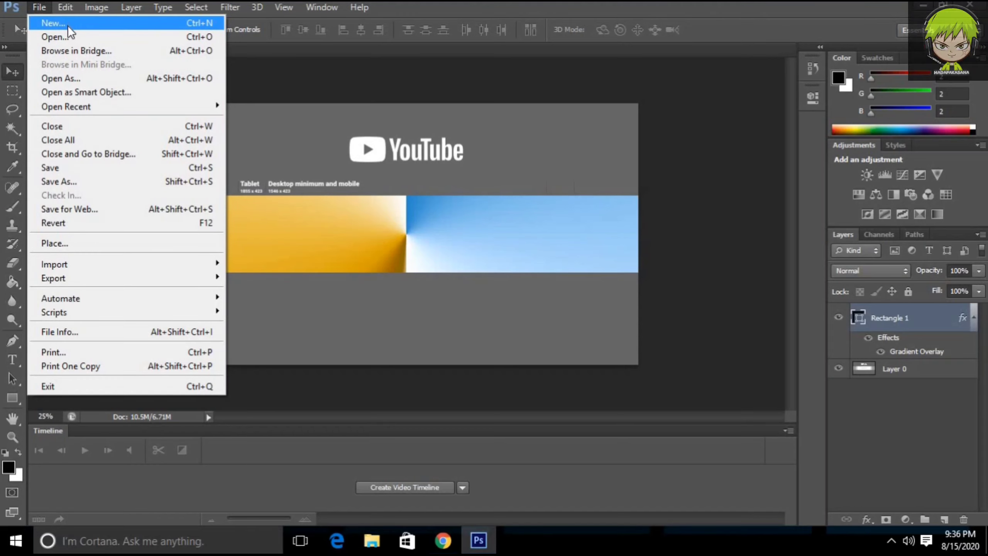
left_click(68, 25)
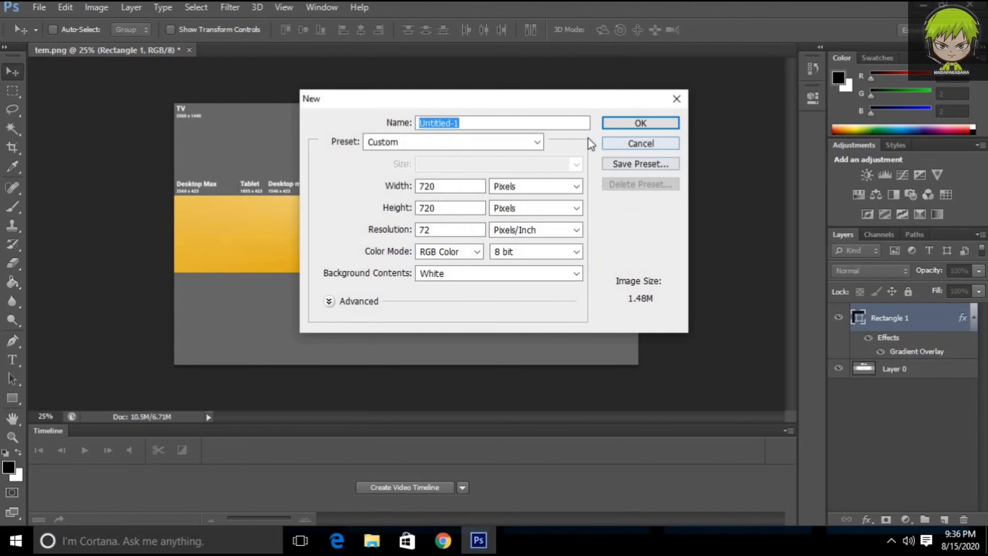
left_click(660, 123)
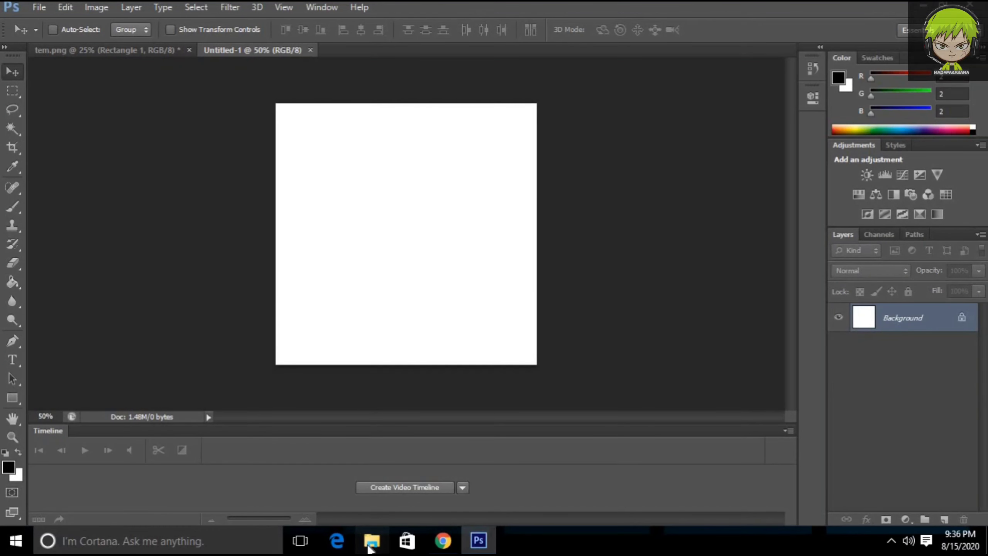
Step: Open the green-haired avatar image from the Downloads folder in File Explorer, copy it, and paste it into the new Photoshop document
left_click(372, 547)
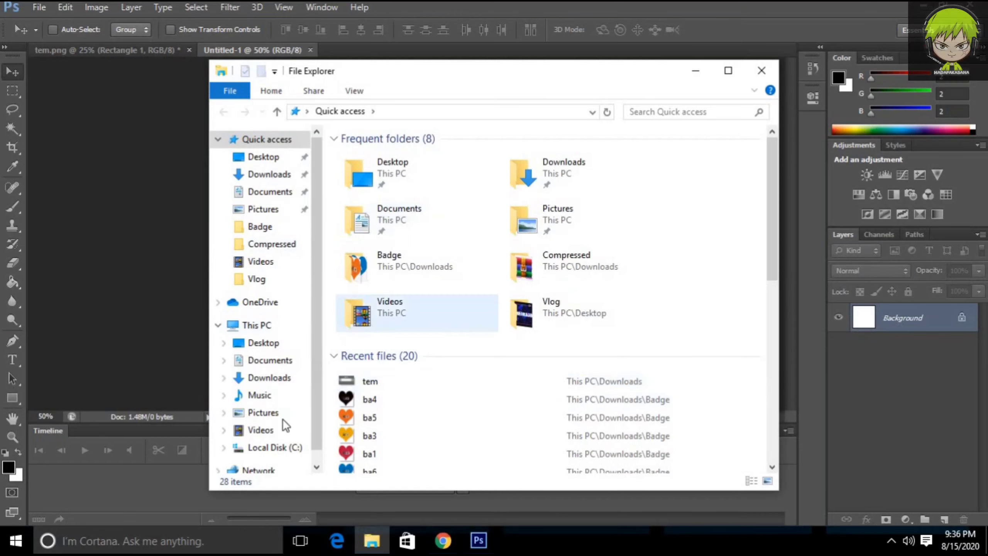
left_click(268, 381)
double_click(492, 418)
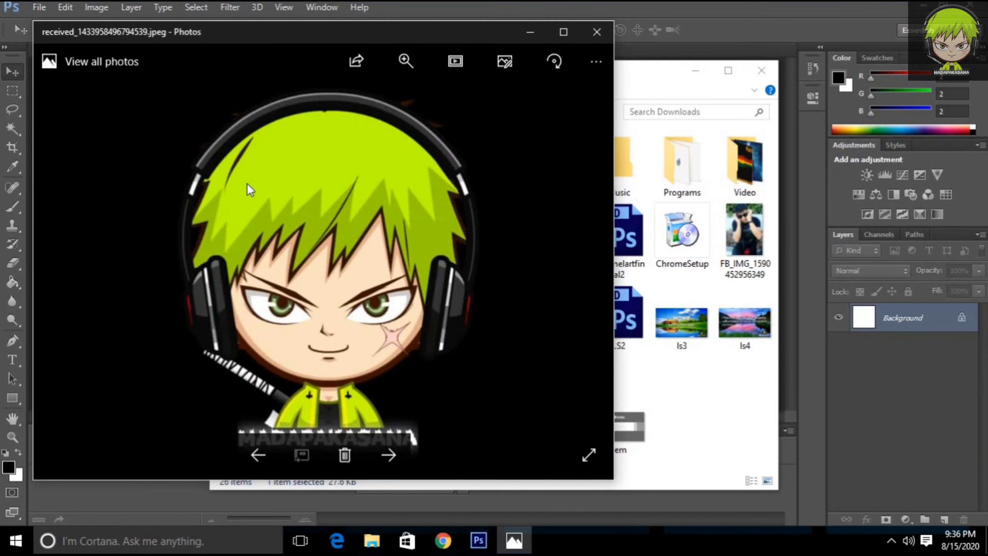
right_click(248, 185)
left_click(290, 192)
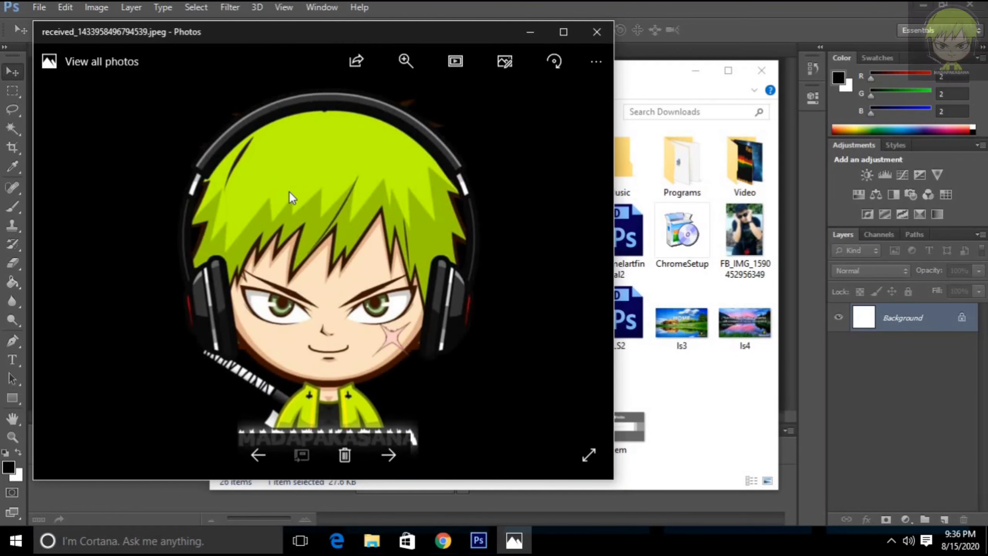
left_click(478, 540)
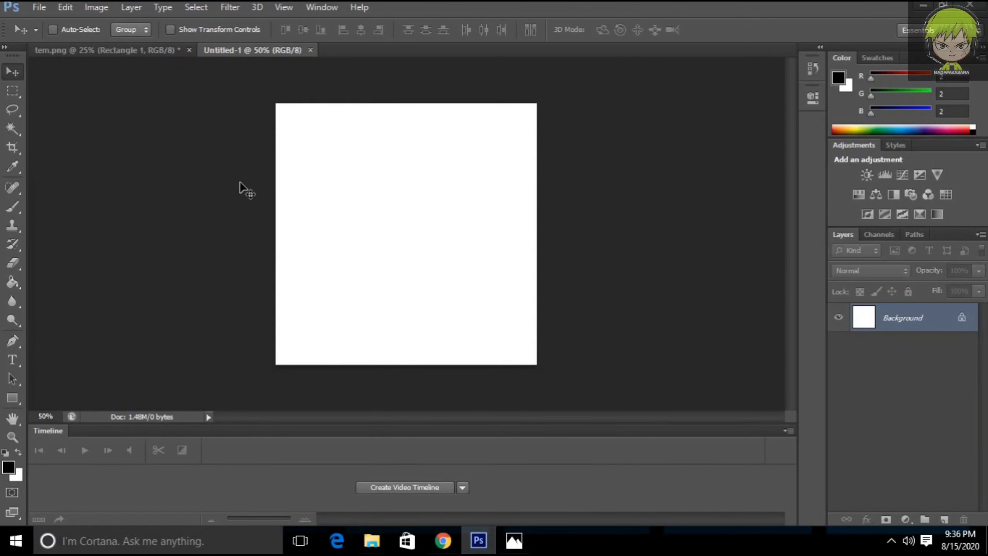
key("ctrl+v")
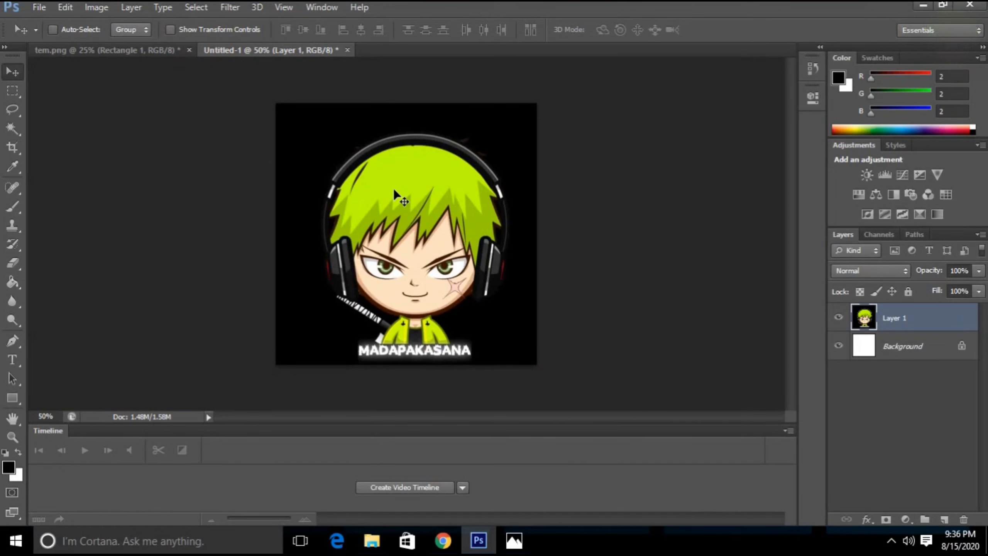
Step: Free-transform the pasted avatar layer so its edges fit the square canvas, and apply the transform
key("ctrl+t")
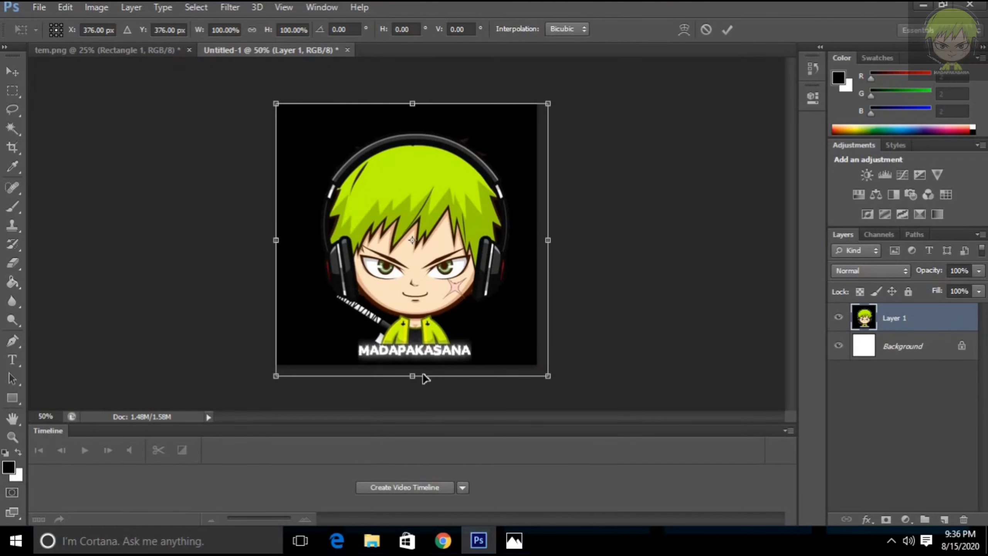
left_click_drag(410, 378, 411, 364)
left_click_drag(549, 366, 525, 366)
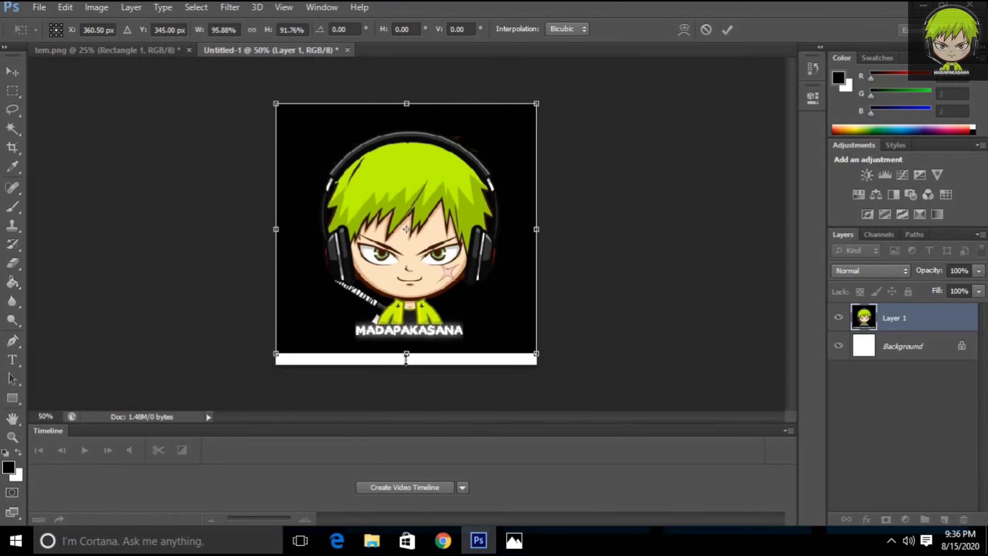
left_click_drag(407, 354, 407, 364)
left_click(726, 30)
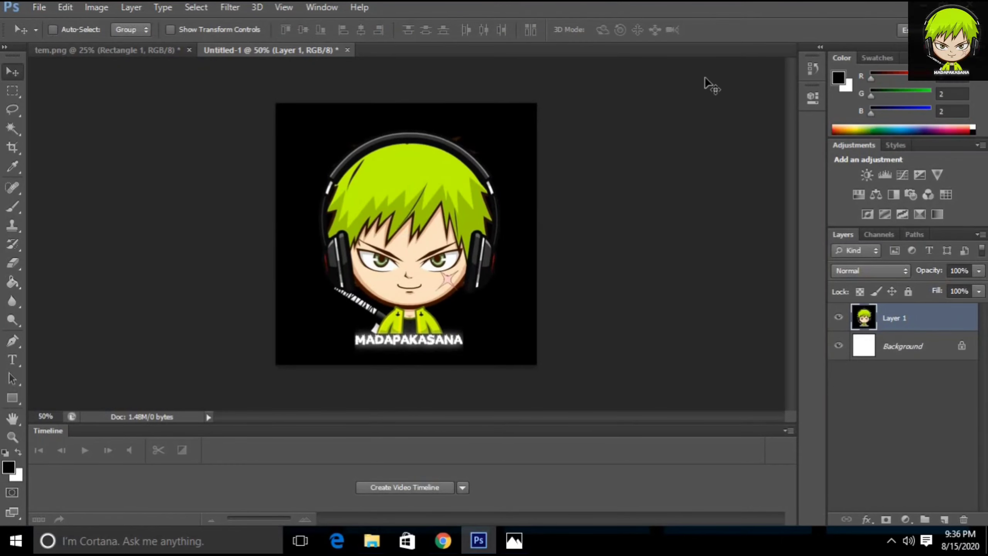
Step: Select the avatar's black background with the Magic Wand tool and delete it
left_click(19, 130)
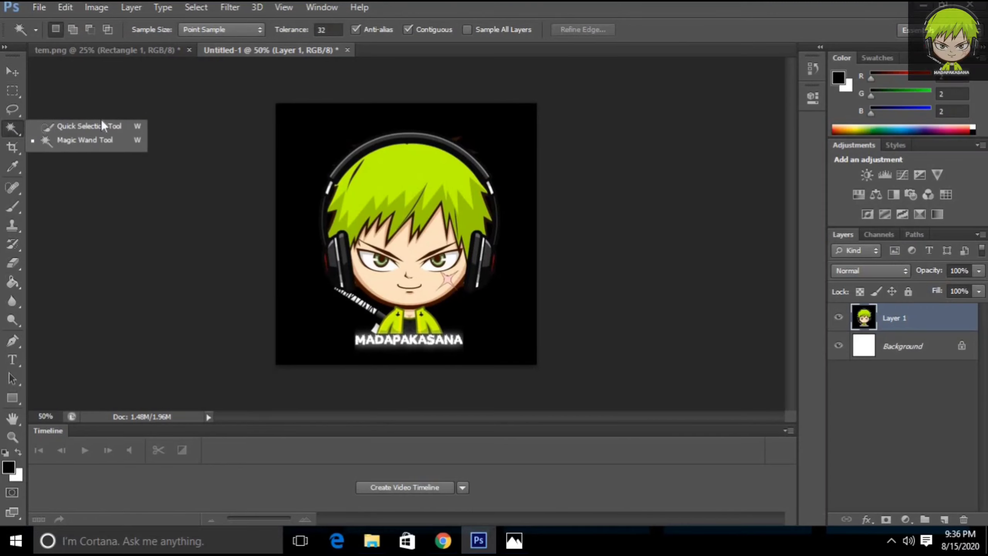
left_click(88, 138)
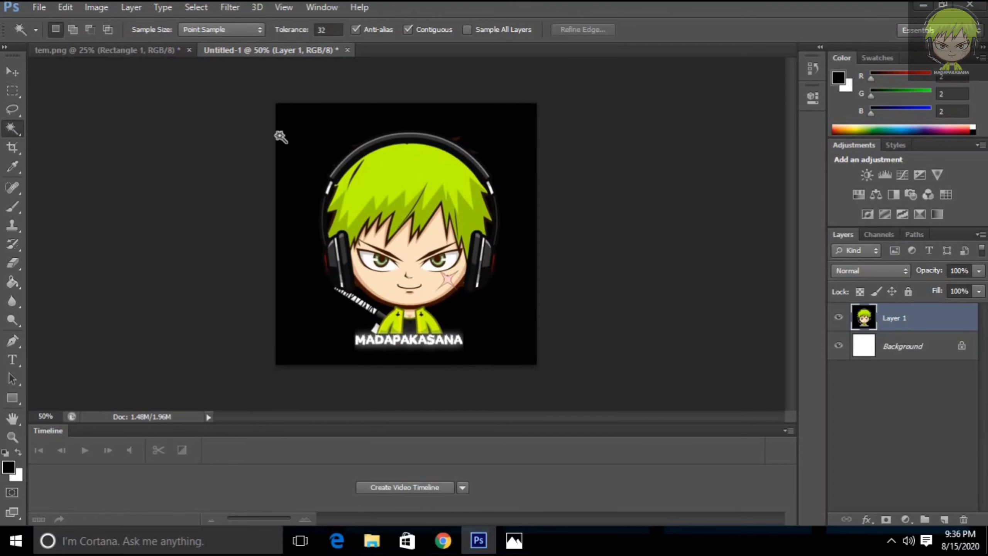
left_click(319, 132)
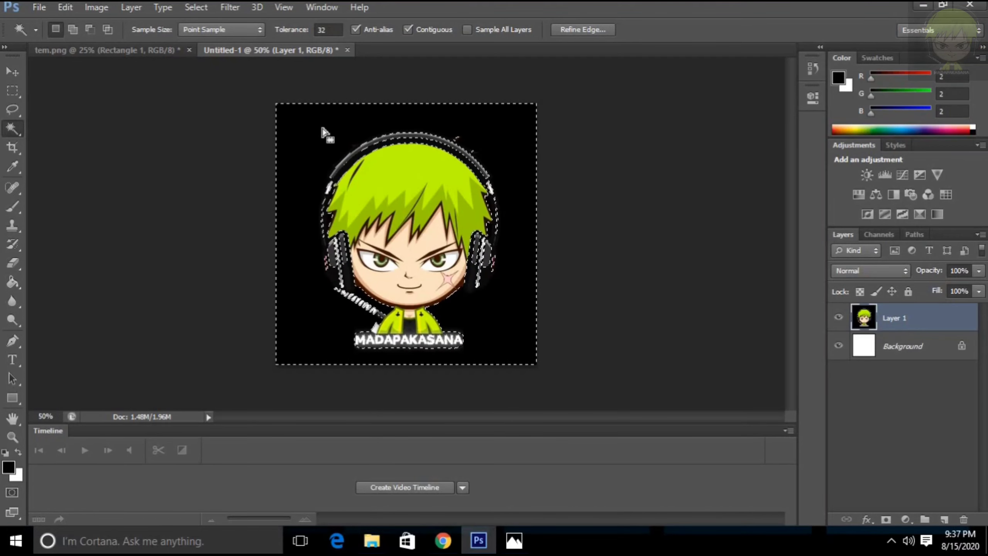
key("Delete")
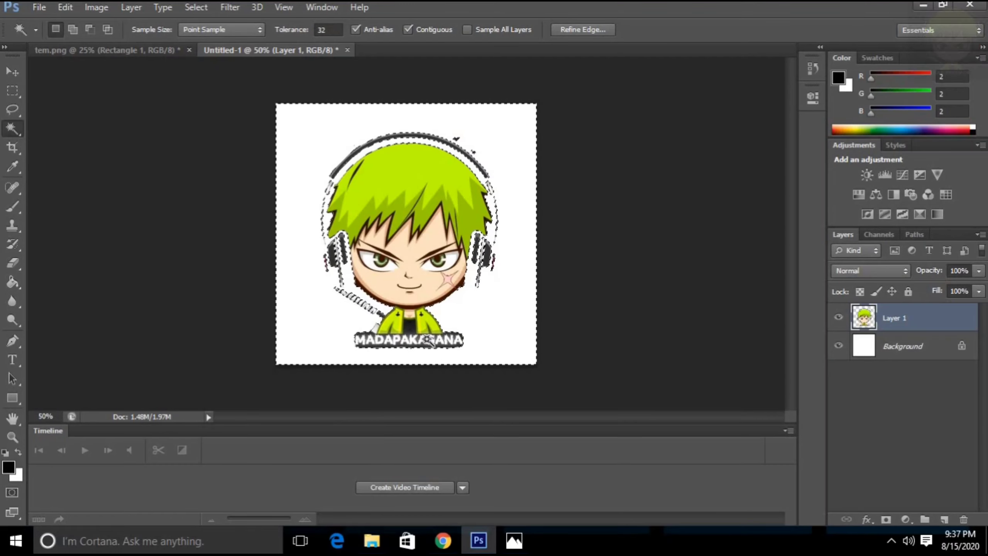
Step: Try to select the lettering below the avatar with the Quick Selection tool, and clear the selection
right_click(15, 131)
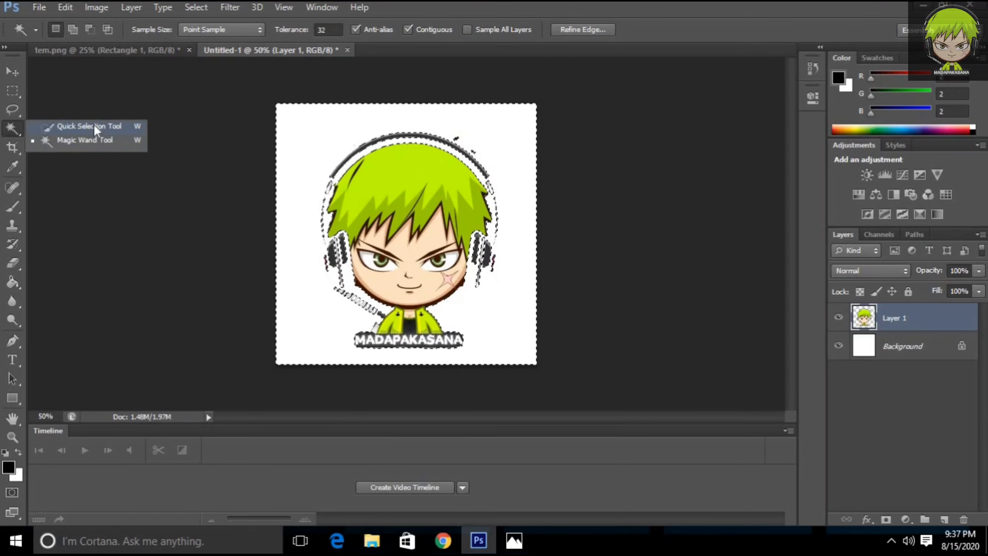
left_click(94, 124)
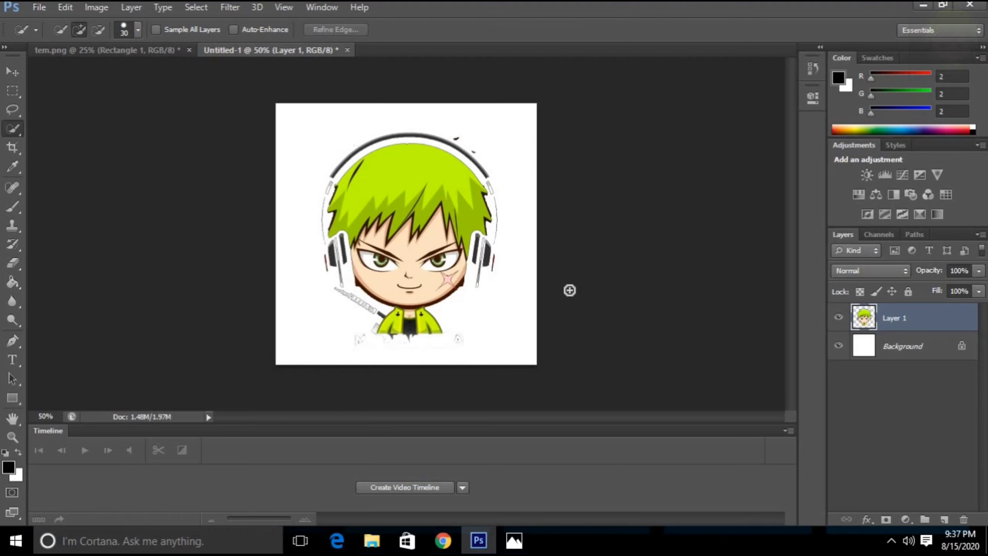
left_click(391, 340)
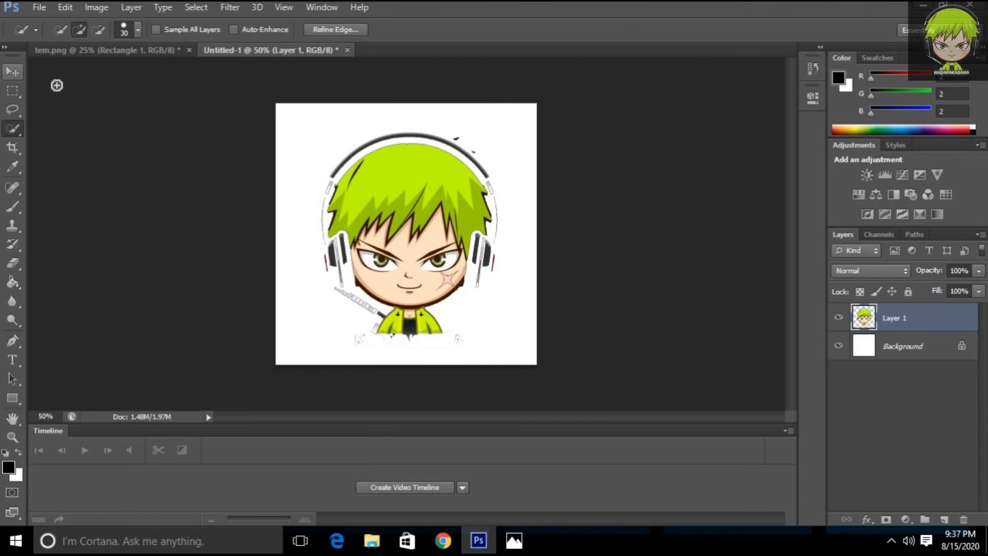
key("ctrl+d")
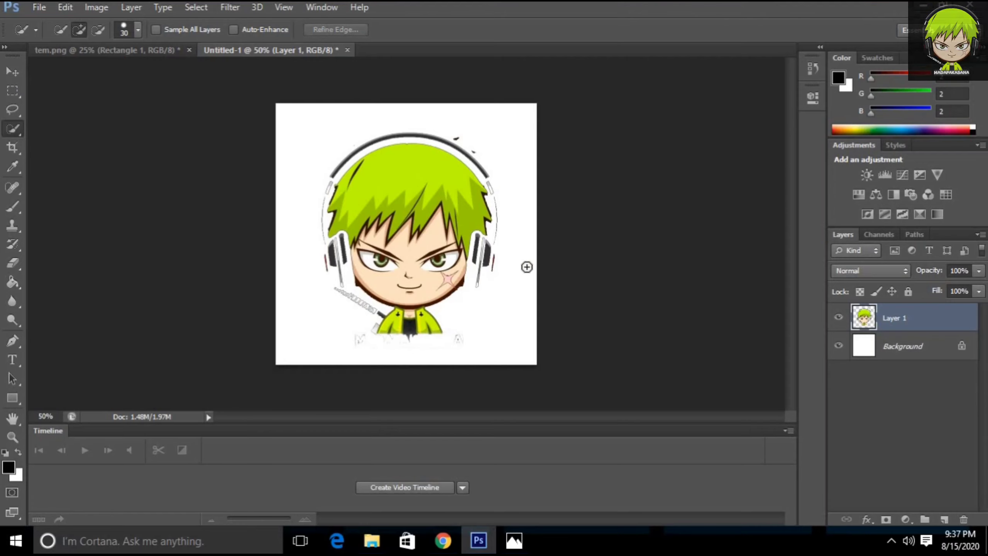
Step: Copy the cut-out avatar layer into the tem.png banner document with the Move tool, placing it at the middle of the gradient band
left_click(13, 77)
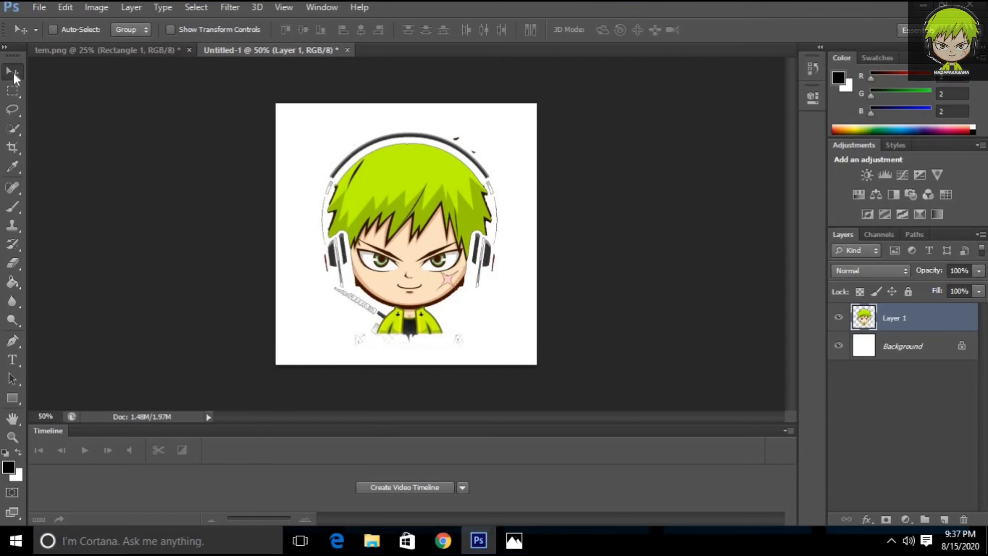
left_click_drag(442, 260, 410, 238)
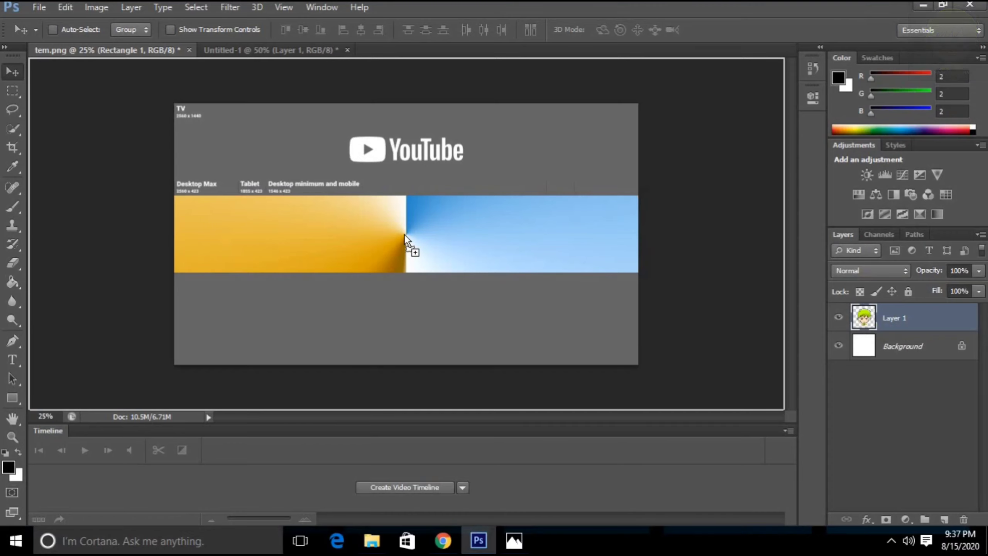
left_click_drag(404, 235, 404, 235)
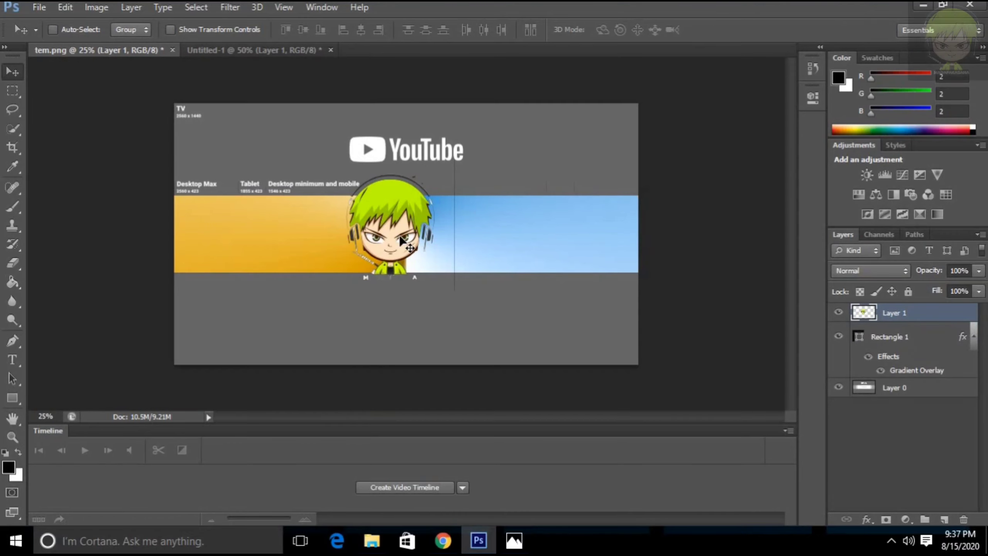
Step: Scale the avatar down to about 38% width and 28% height, and center it on the seam between the orange and blue halves
key("ctrl+t")
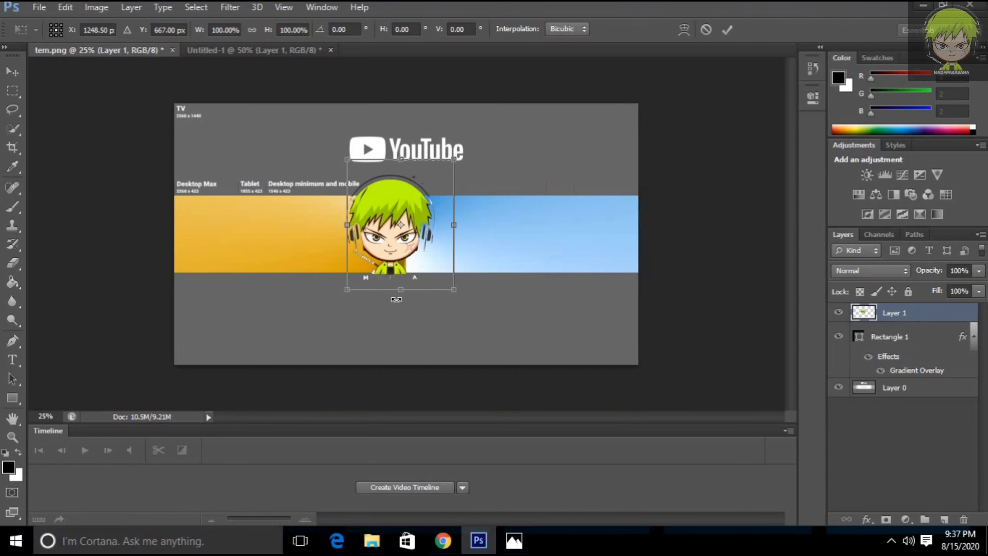
left_click_drag(400, 289, 402, 260)
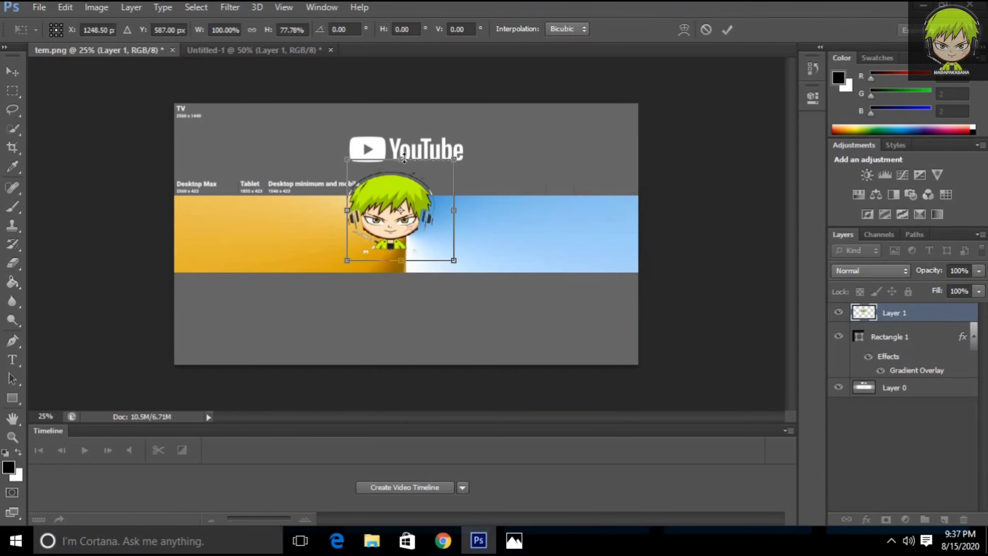
left_click_drag(405, 158, 405, 194)
left_click_drag(348, 230, 447, 229)
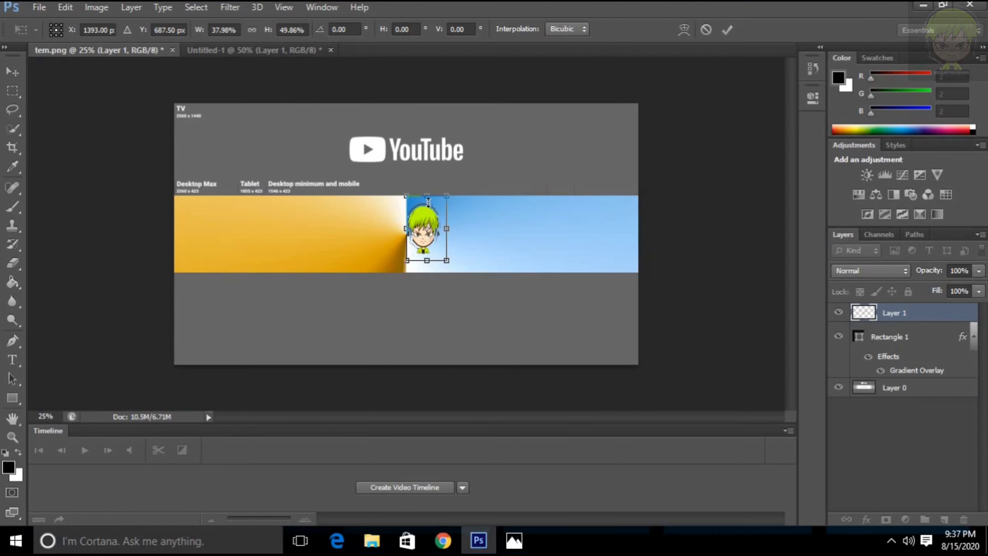
left_click_drag(427, 195, 426, 217)
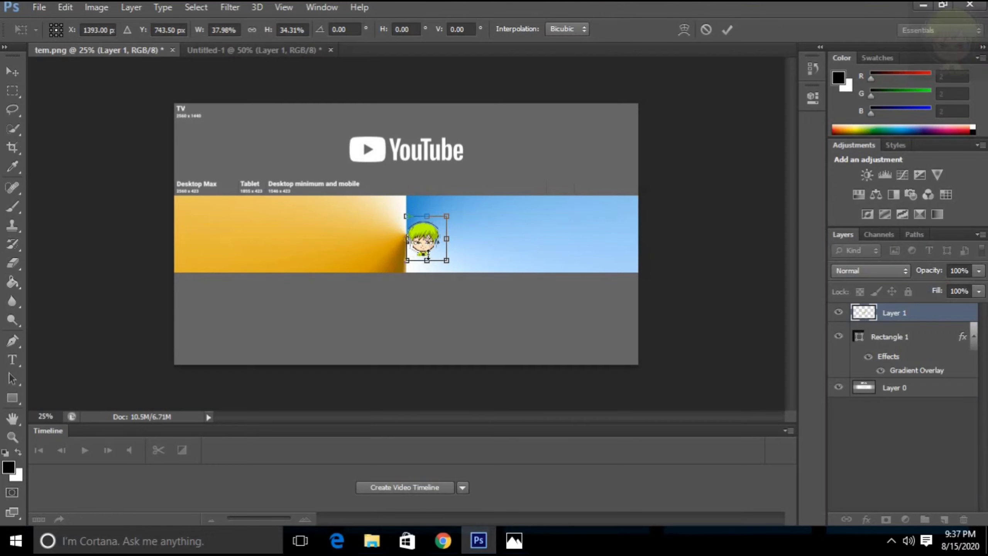
left_click_drag(424, 260, 408, 234)
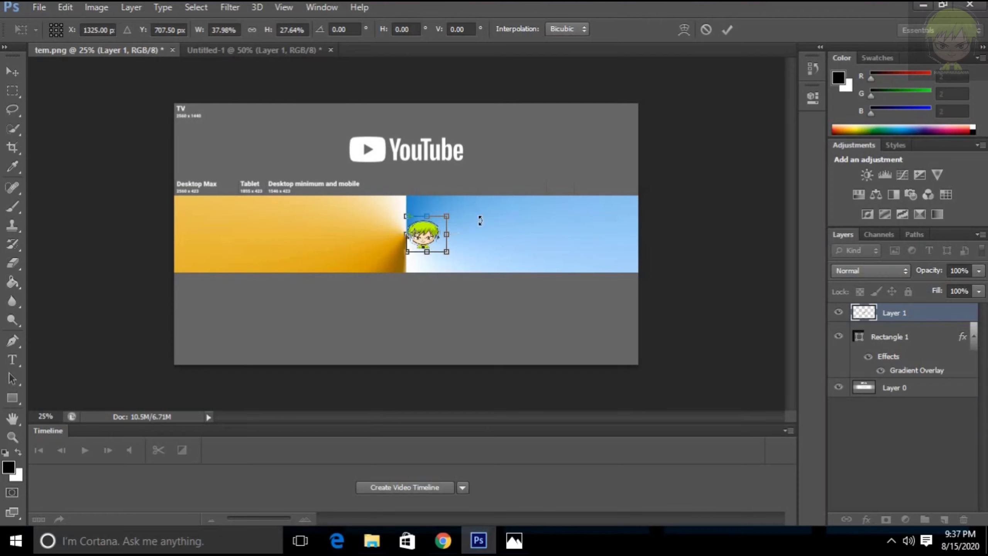
left_click(725, 31)
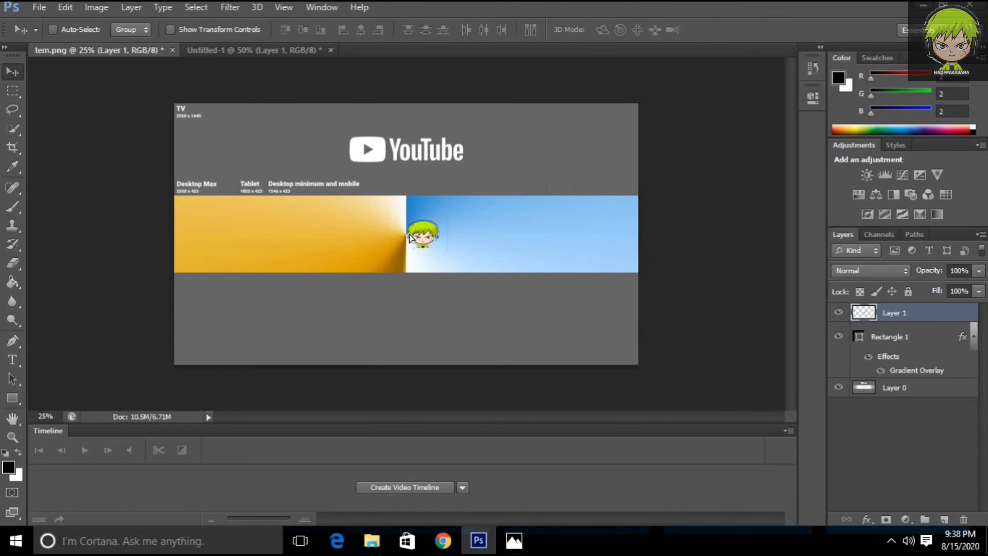
left_click_drag(422, 239, 407, 238)
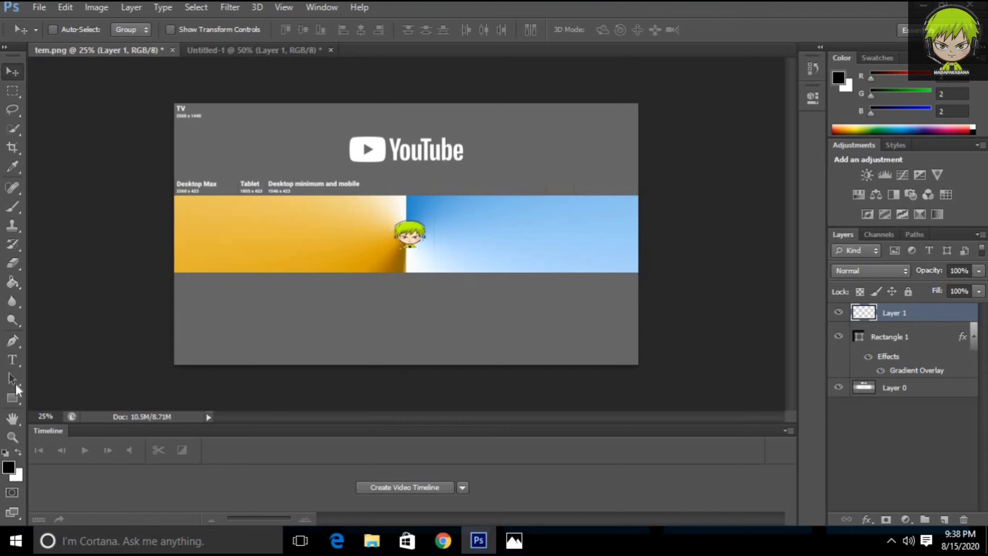
Step: Draw a rectangle shape about 256 x 224 px on the orange half of the banner
left_click(11, 398)
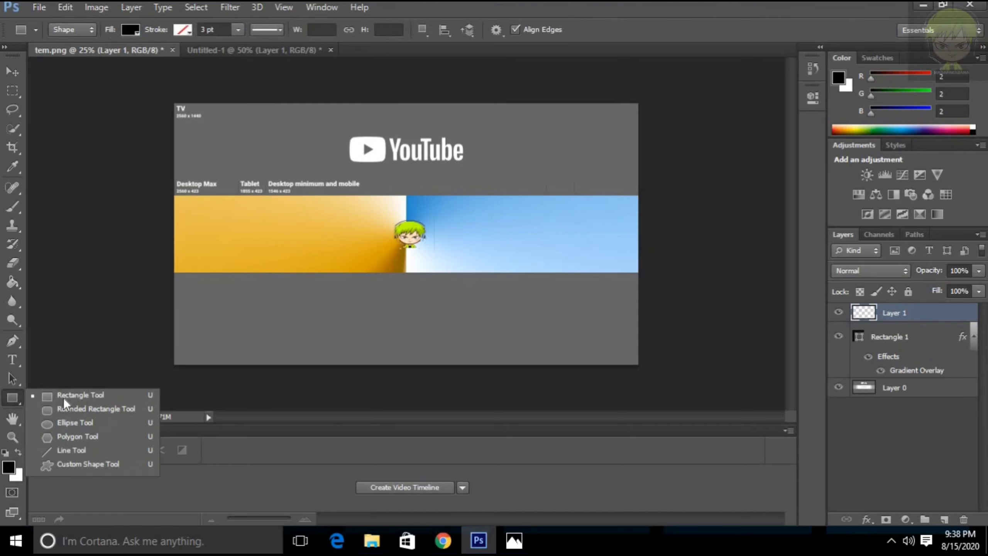
left_click(88, 394)
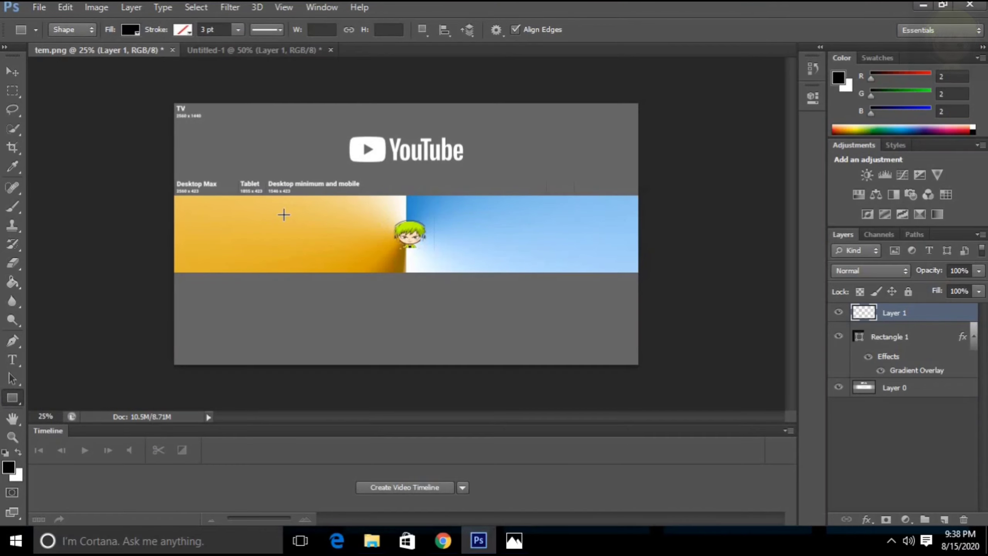
left_click_drag(280, 215, 327, 255)
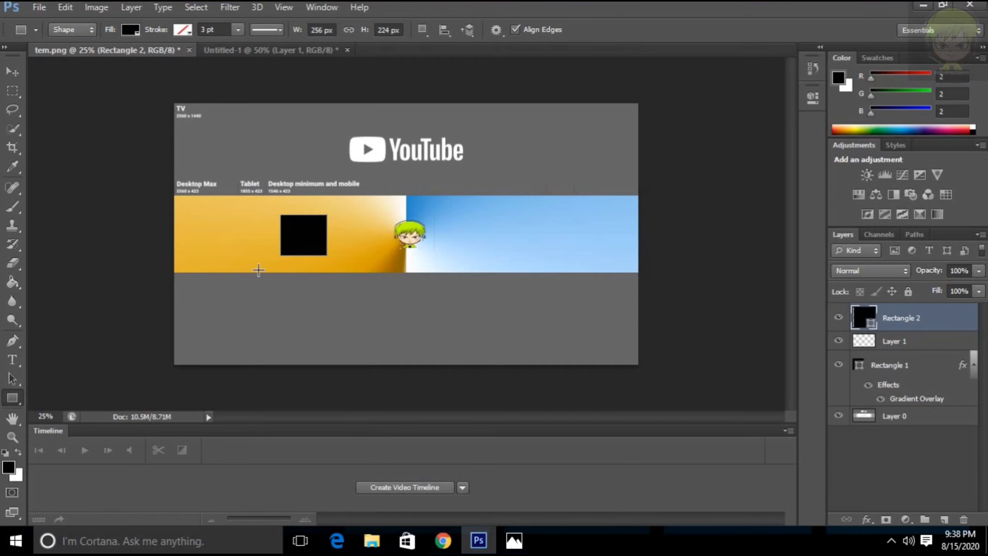
Step: Remove the fill from the rectangle on the orange half and give it a solid black stroke
left_click(128, 31)
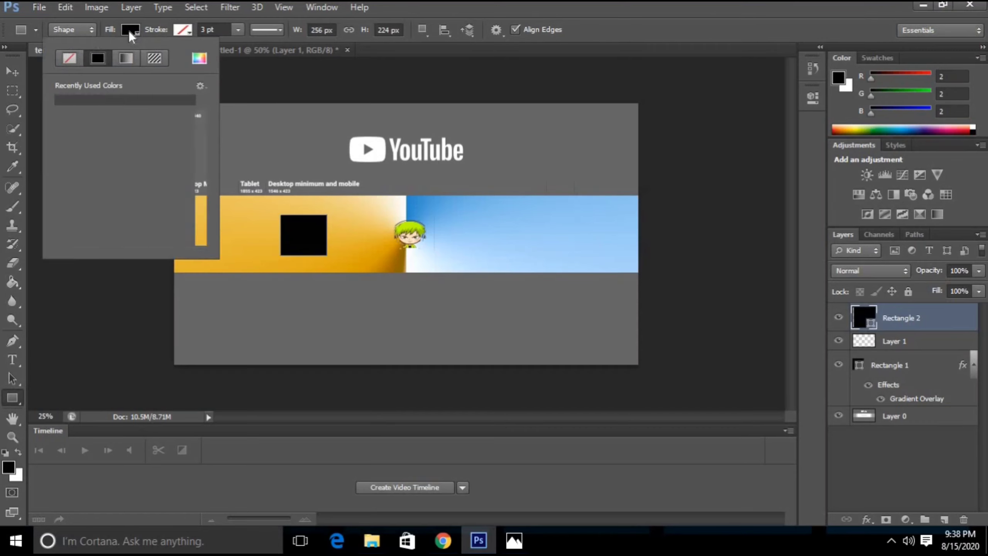
left_click(70, 59)
left_click(185, 28)
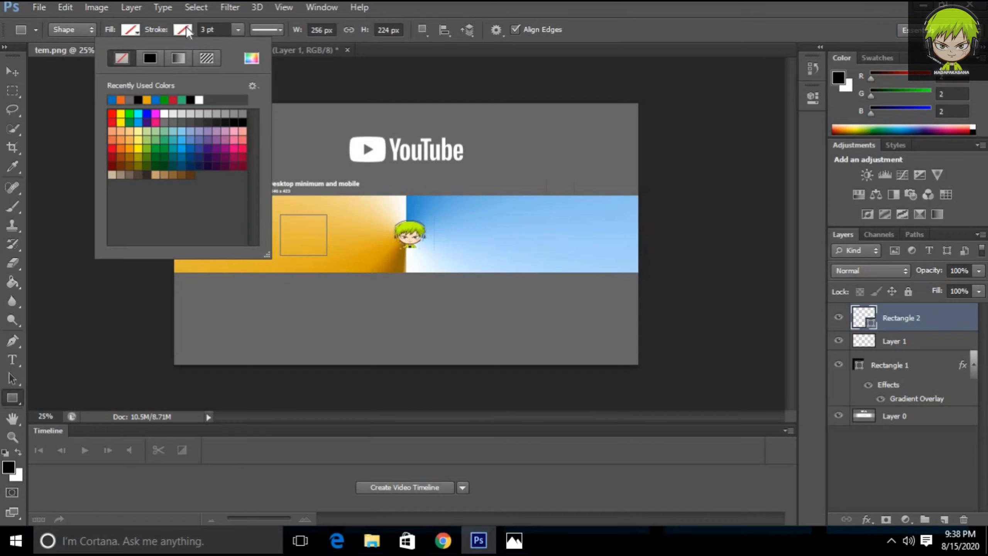
left_click(153, 59)
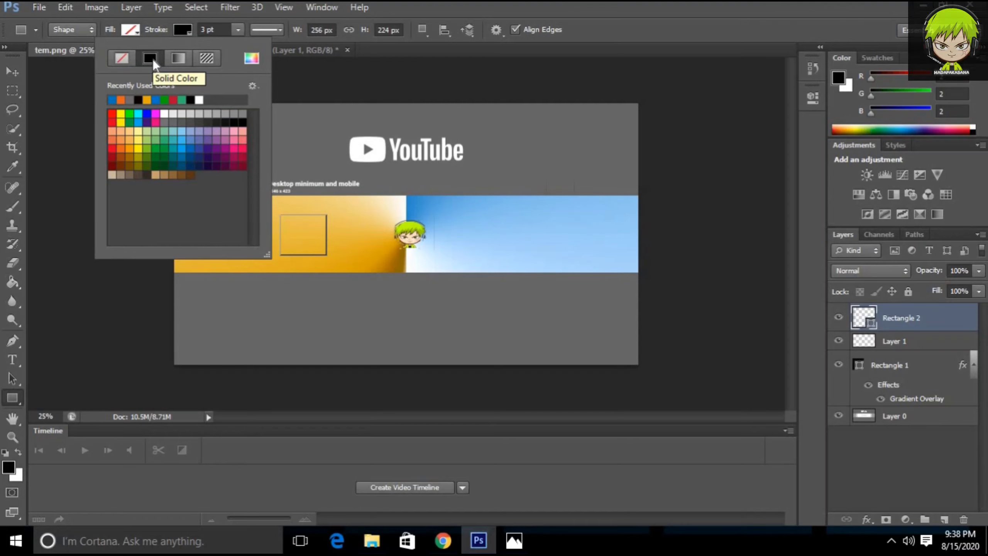
Step: Set the rectangle's stroke width to 5 pt
left_click(206, 29)
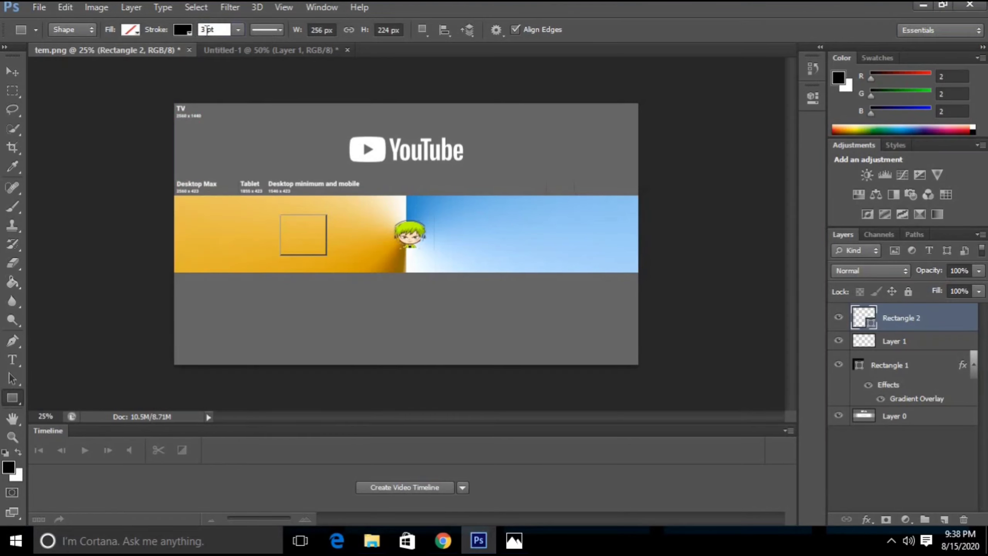
type(".5")
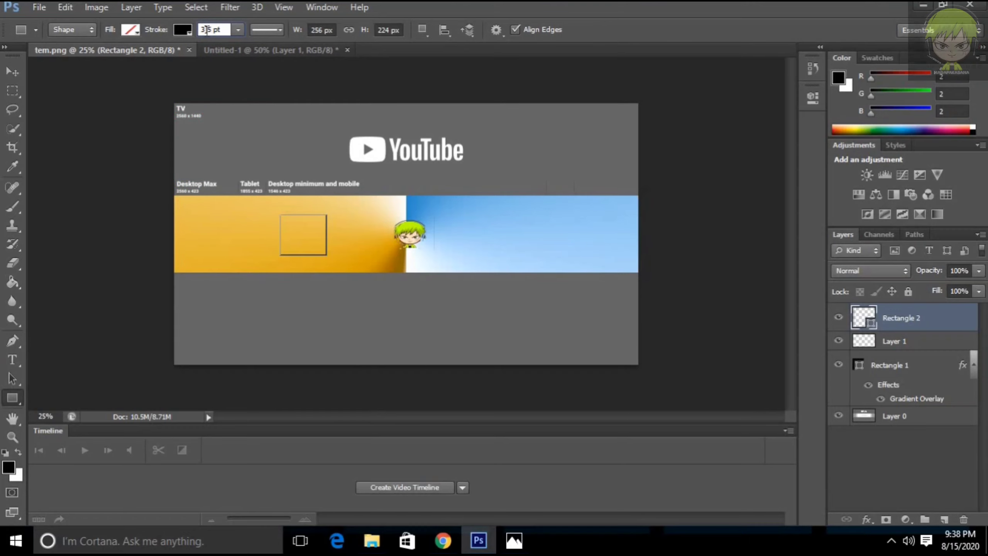
key("BackSpace")
key("BackSpace")
key("BackSpace")
type("5")
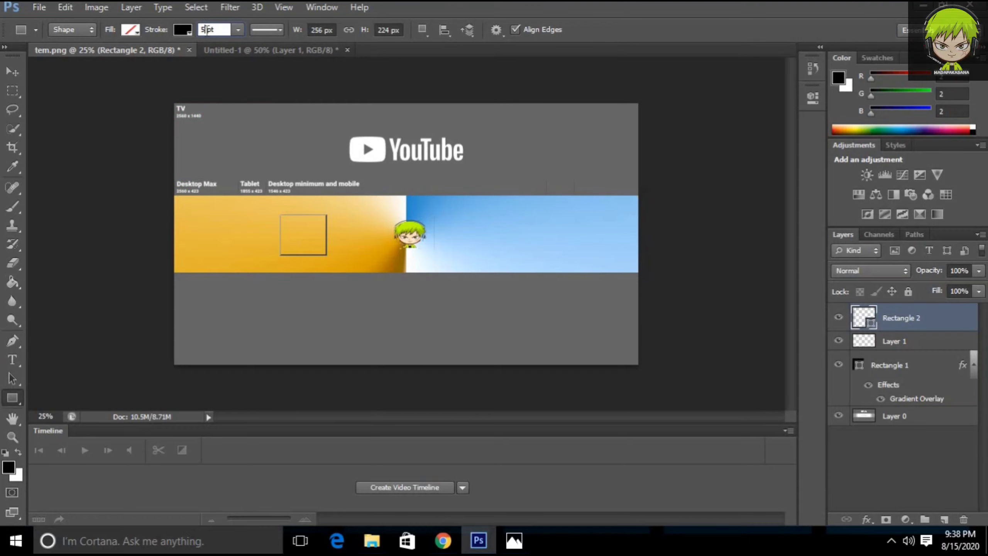
key("Return")
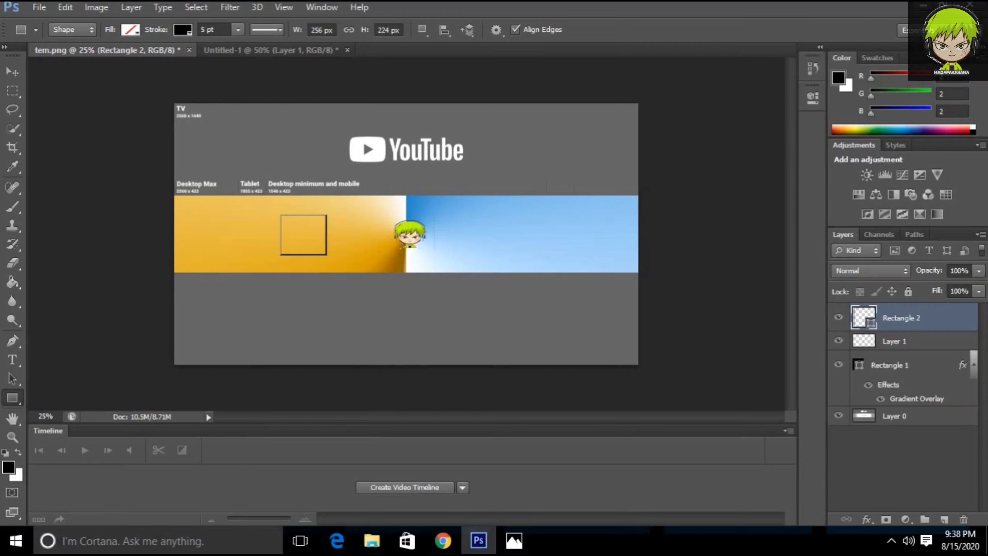
Step: Move the outlined rectangle over the avatar so that it frames it at the seam of the gradient band
left_click(11, 72)
left_click_drag(297, 238, 409, 241)
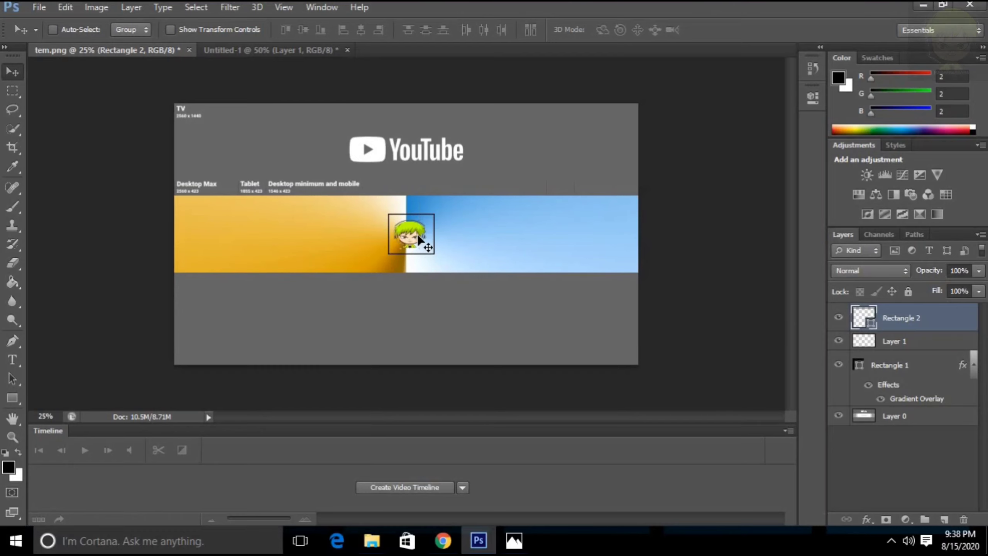
left_click_drag(419, 239, 419, 241)
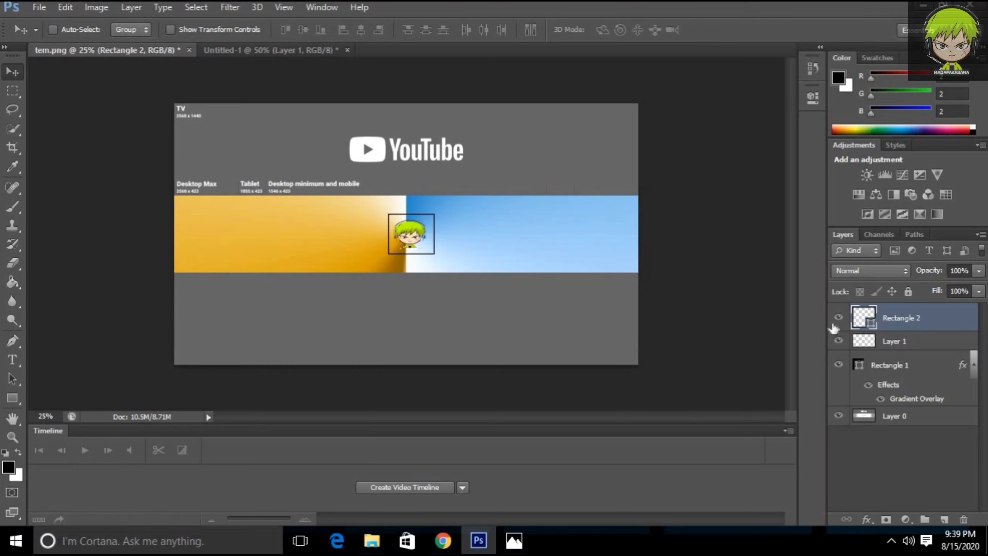
Step: Draw a rectangle shape about 416 x 68 px on the orange half and fill it with the recently used yellow-orange
left_click(13, 398)
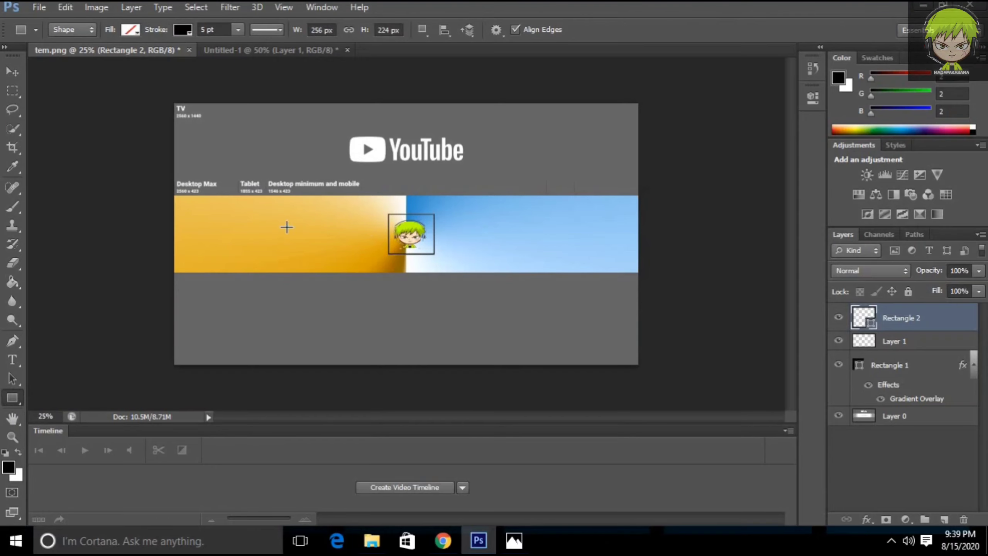
left_click_drag(286, 216, 361, 228)
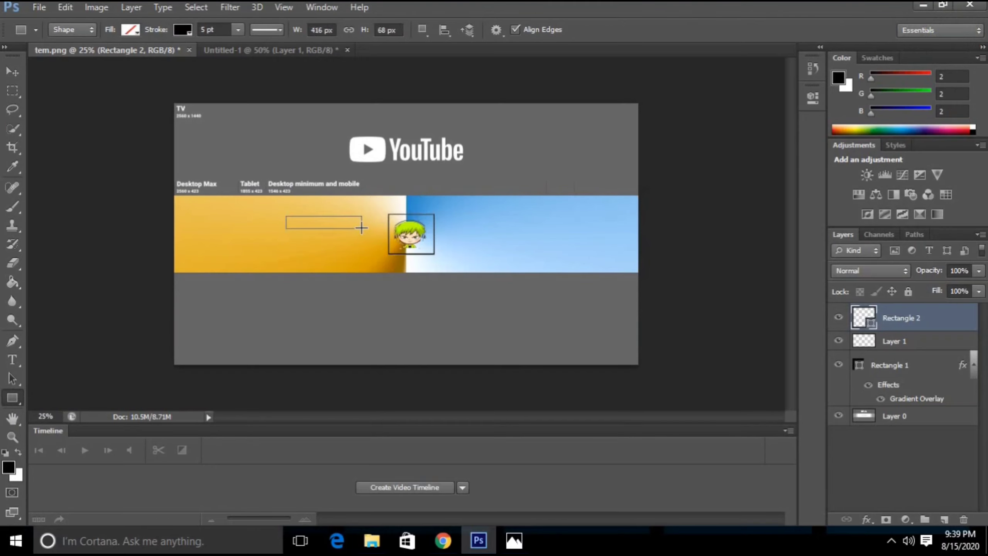
left_click(133, 30)
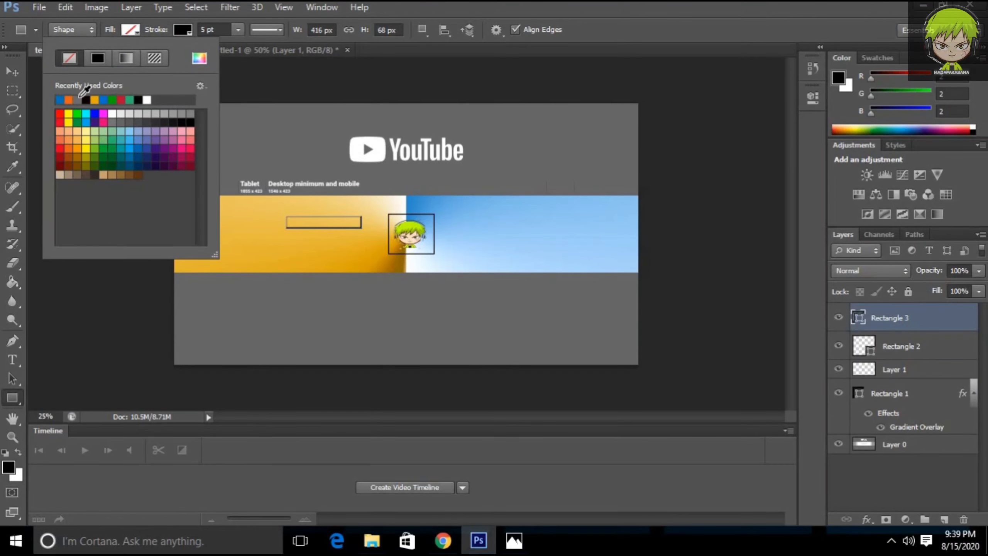
left_click(95, 100)
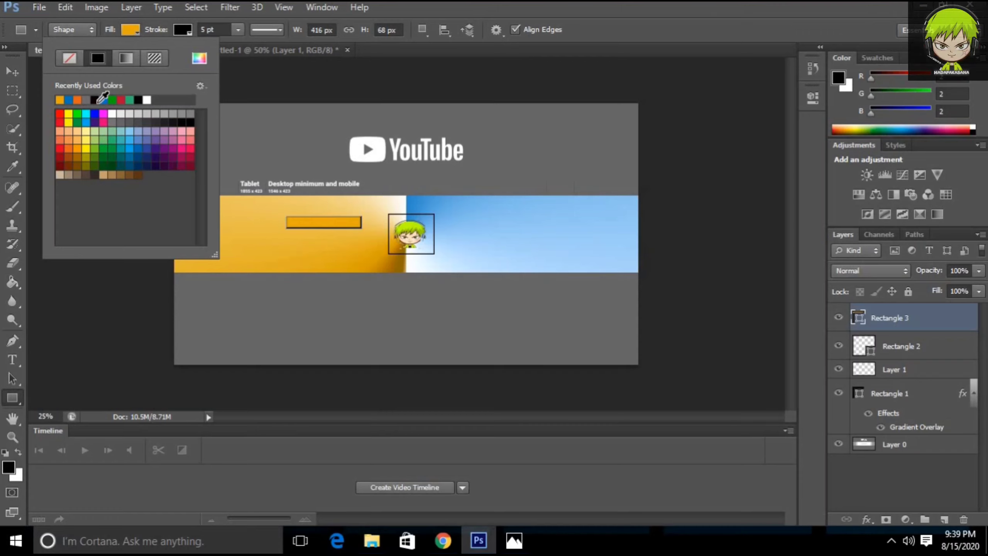
left_click(78, 99)
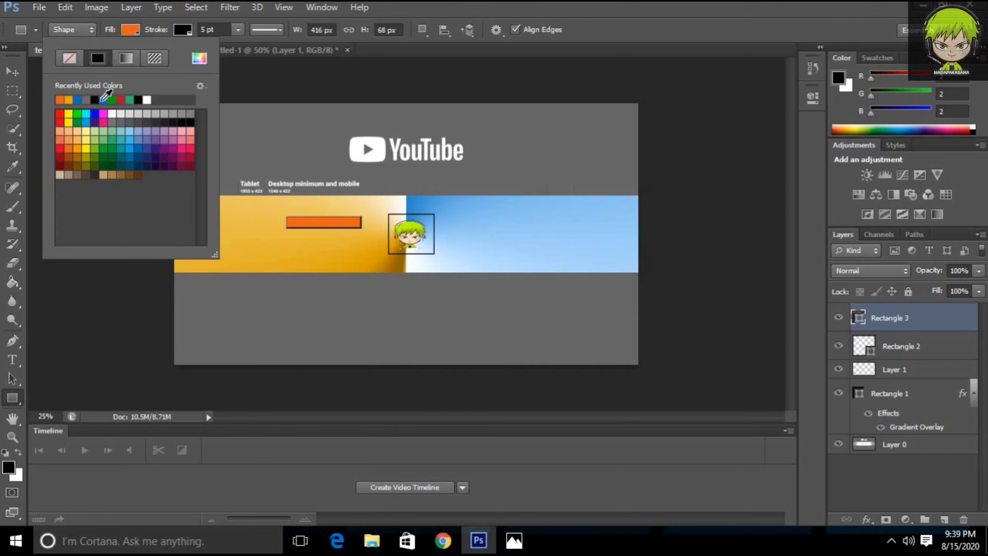
left_click(70, 102)
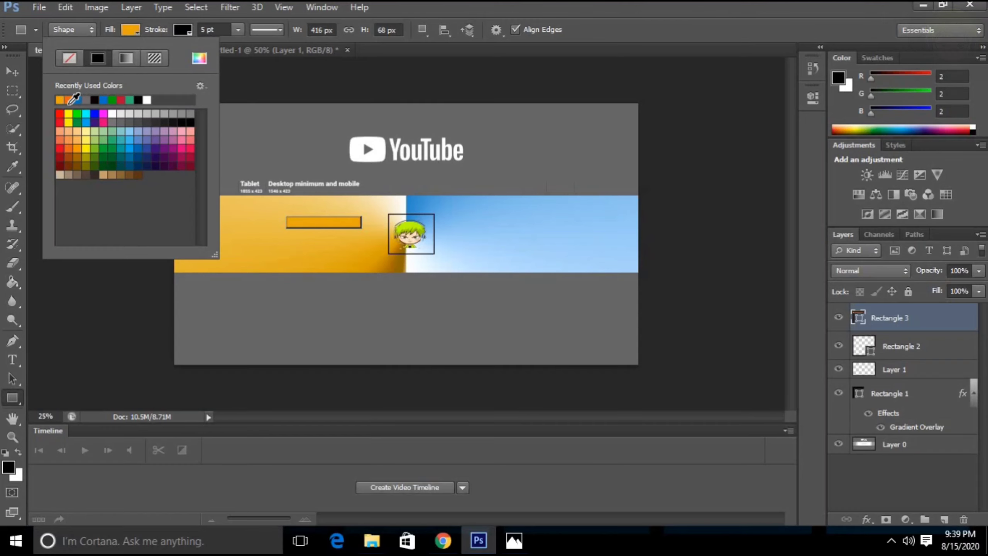
Step: Remove the stroke from the yellow-orange bar and move it to the avatar's mid-height, just beside the frame
left_click(179, 27)
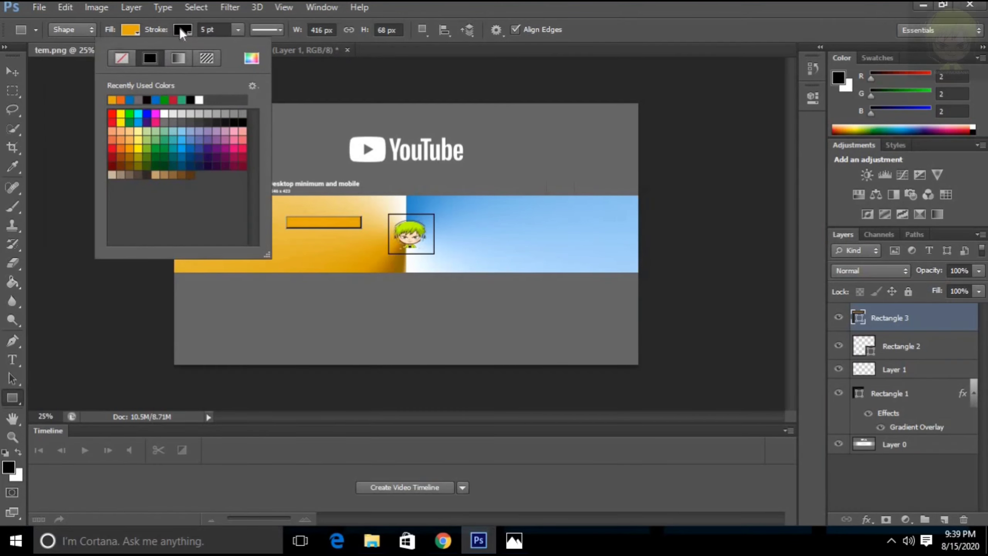
left_click(125, 55)
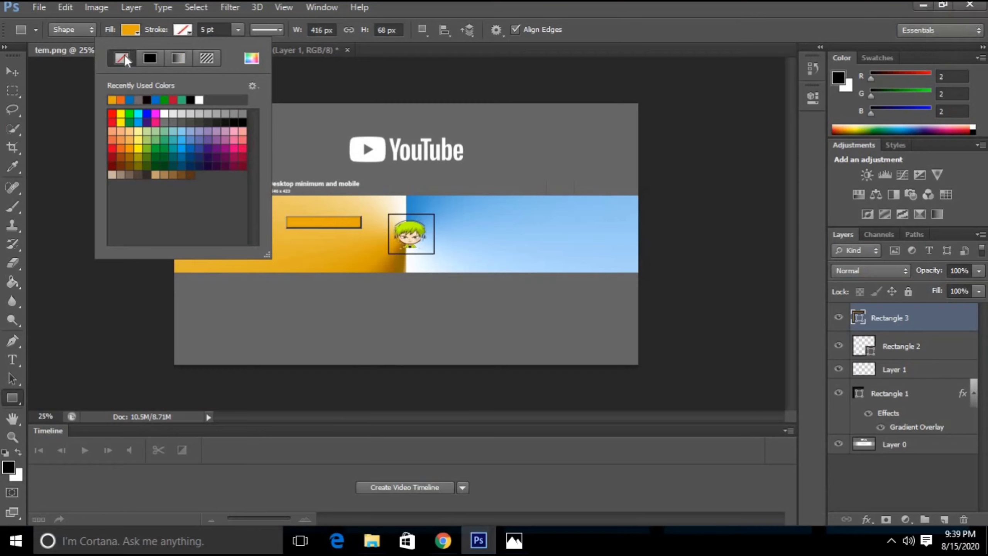
left_click(9, 70)
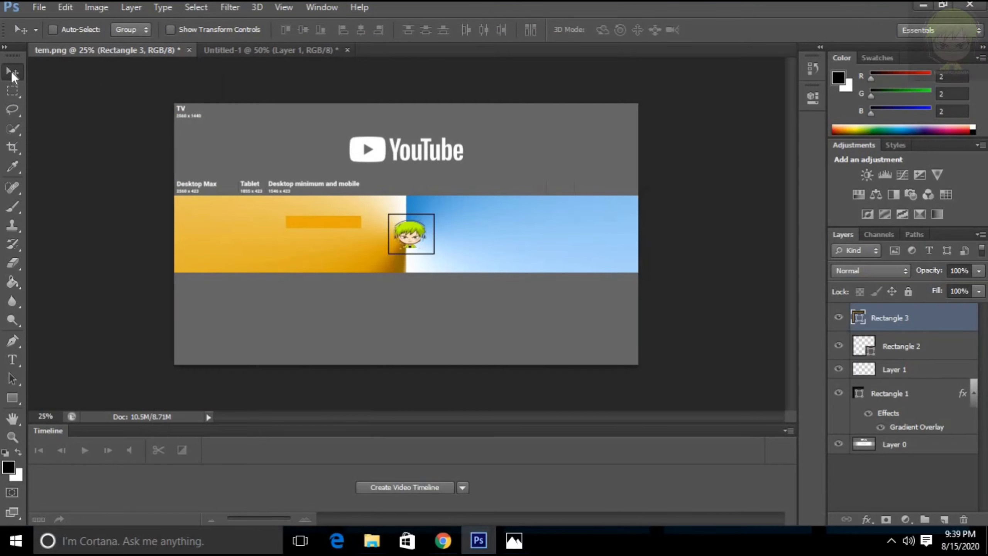
left_click_drag(334, 224, 341, 235)
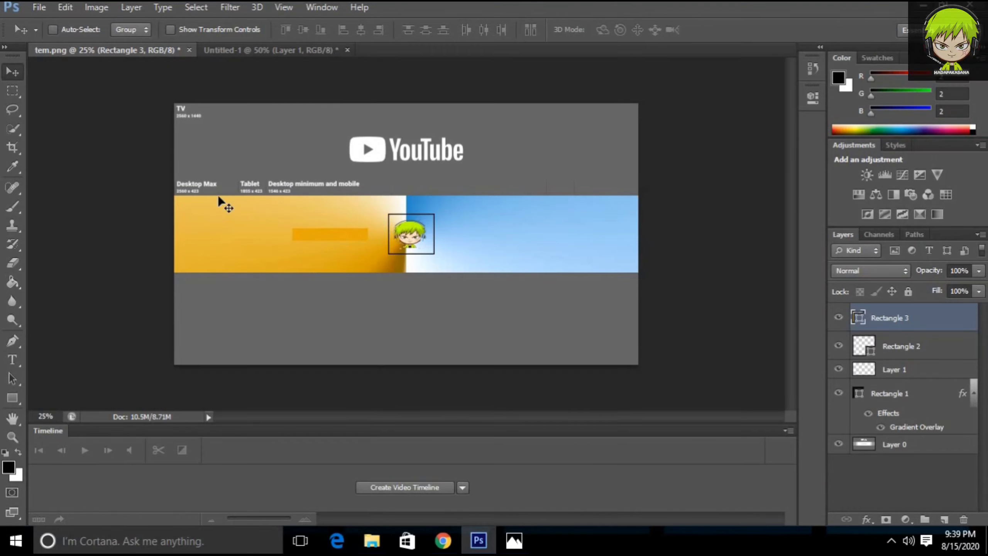
Step: Add the text "Vlog!!" on the orange half of the band with the Horizontal Type tool
left_click(13, 360)
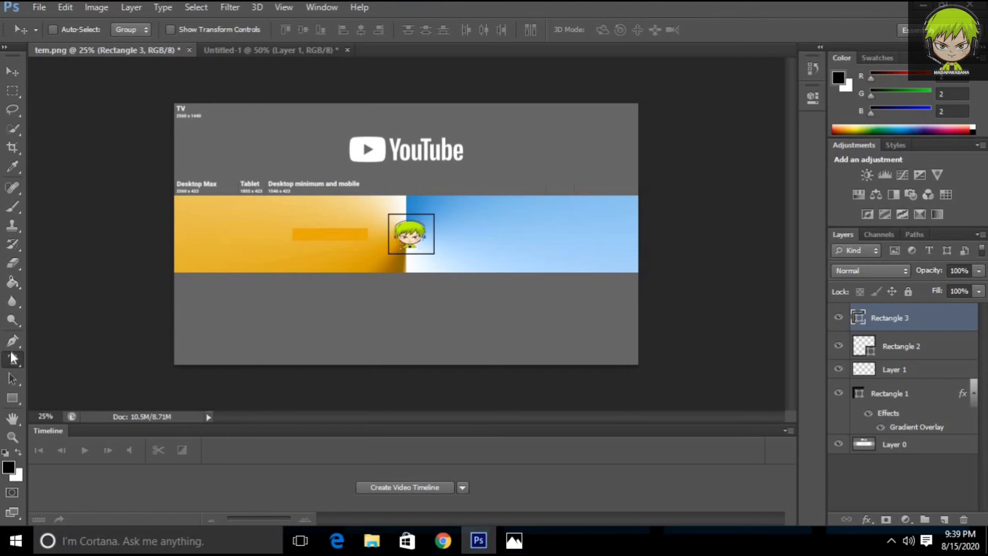
left_click(14, 358)
left_click(222, 221)
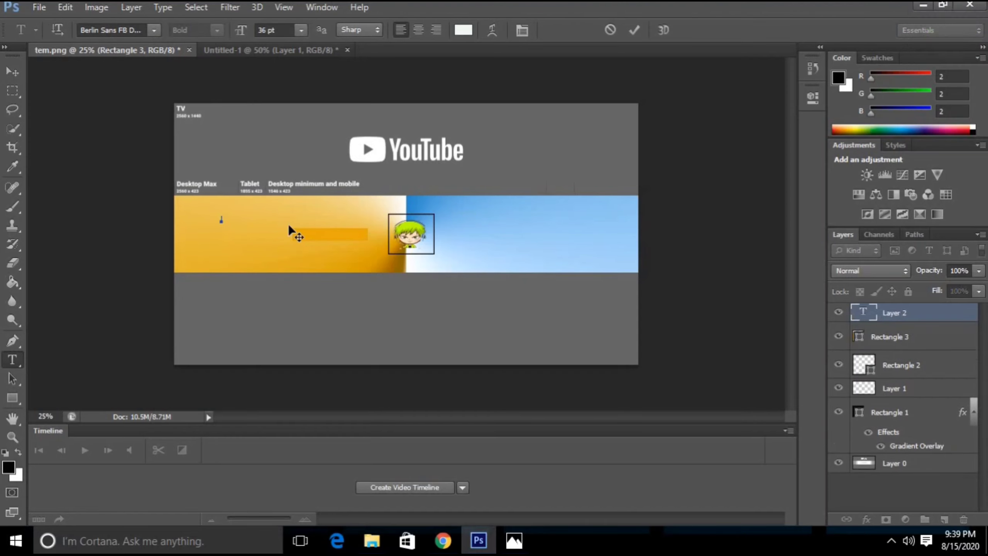
type("M")
key("BackSpace")
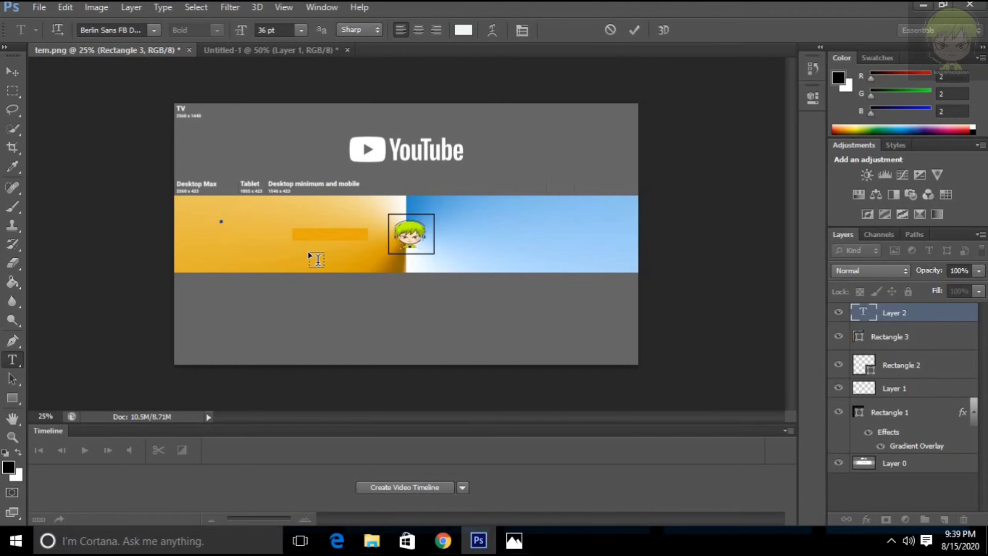
type("Mlog")
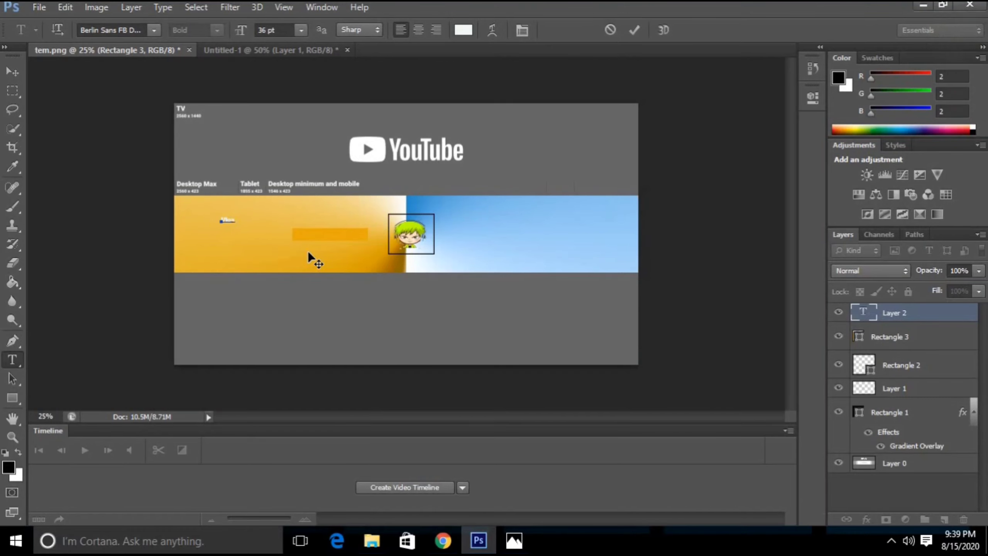
type("s")
Step: Set the "Vlog!!" text size to 200 pt and move the text over the yellow-orange bar beside the avatar frame
key("ctrl+a")
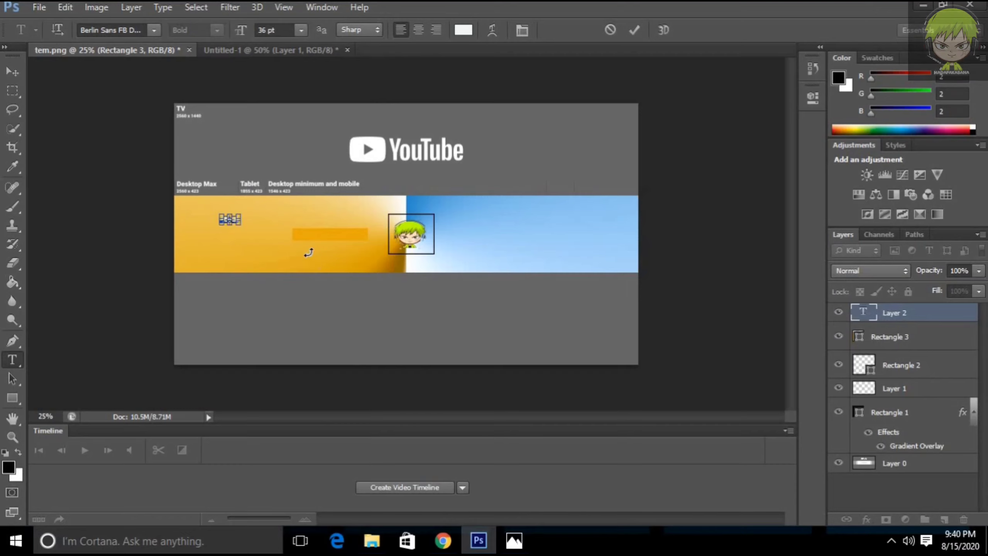
left_click(302, 31)
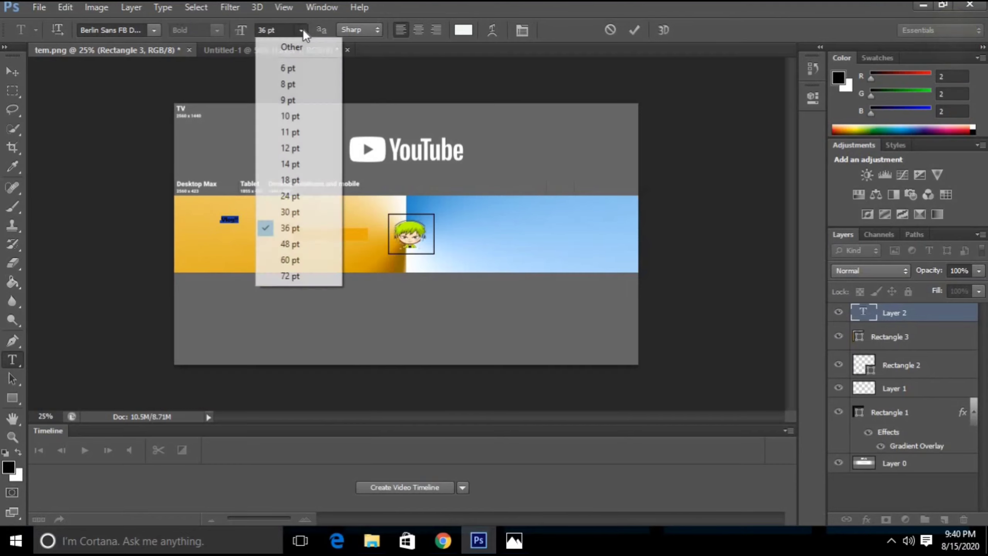
left_click(272, 31)
left_click(274, 30)
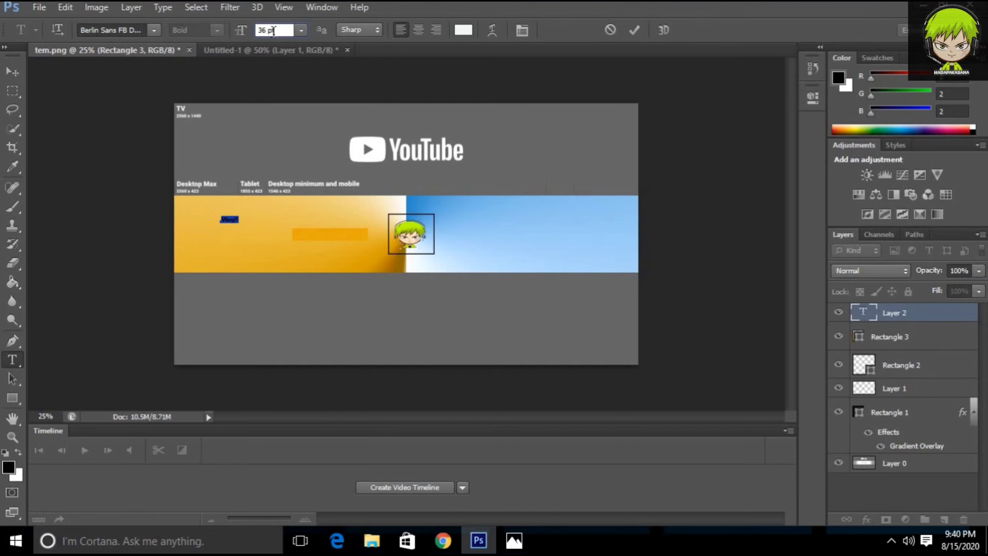
double_click(273, 31)
type("200")
key("Return")
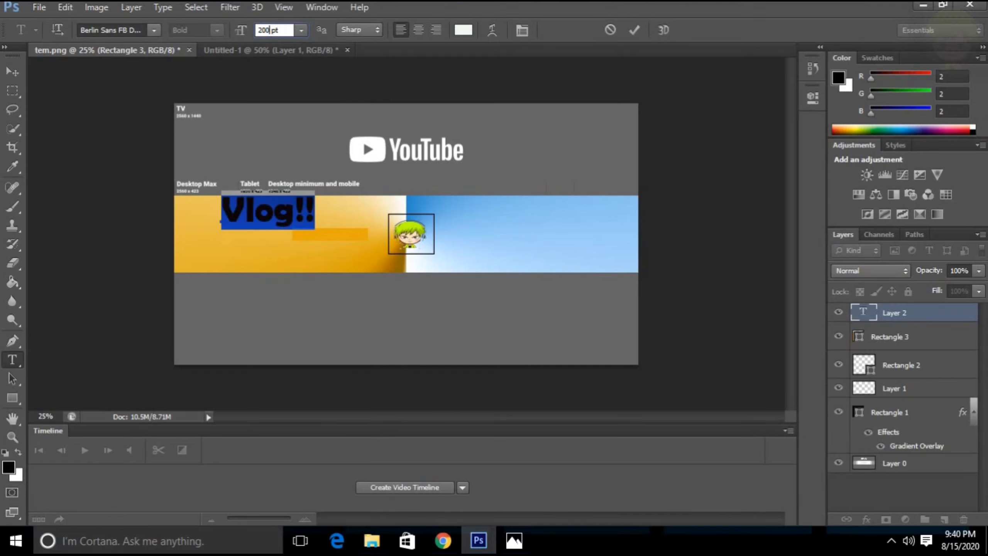
left_click(635, 31)
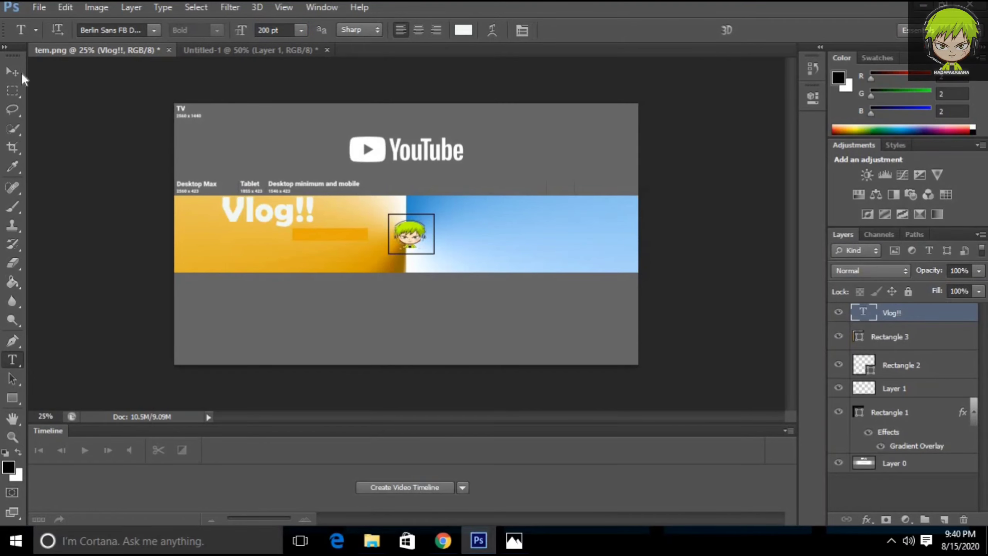
left_click(12, 72)
left_click_drag(260, 215, 327, 232)
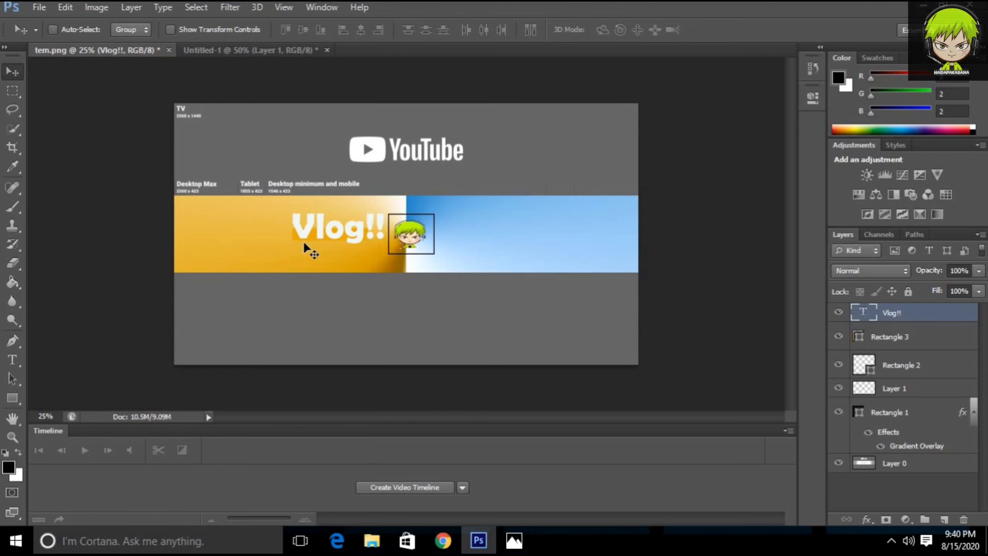
Step: Change the font of the whole "Vlog!!" text to Broadway
left_click(12, 359)
left_click(330, 236)
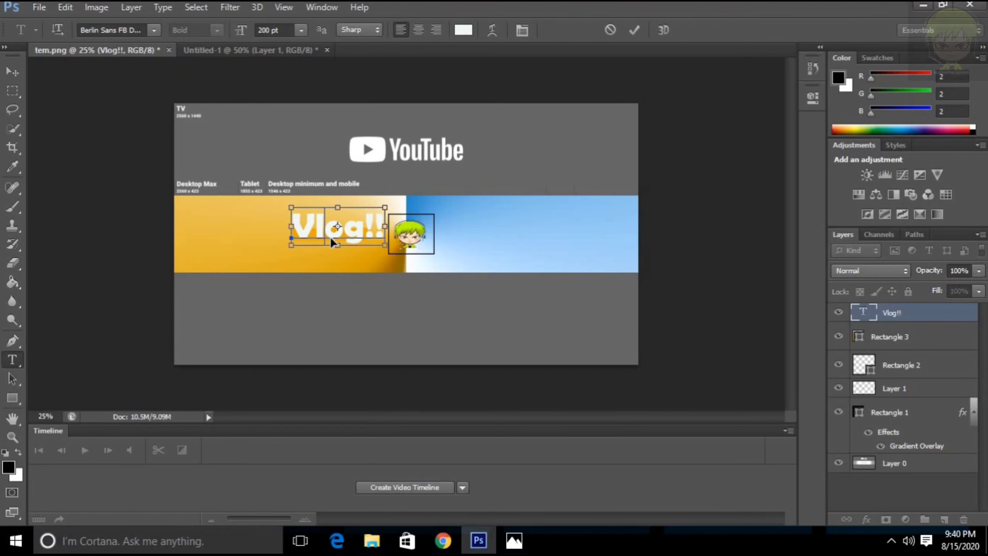
key("ctrl+a")
left_click(155, 30)
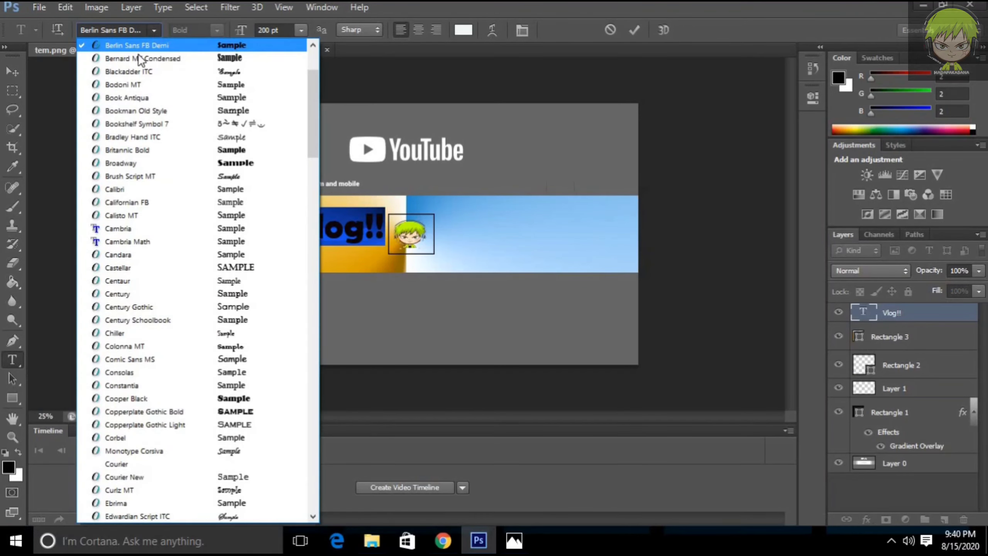
left_click(227, 160)
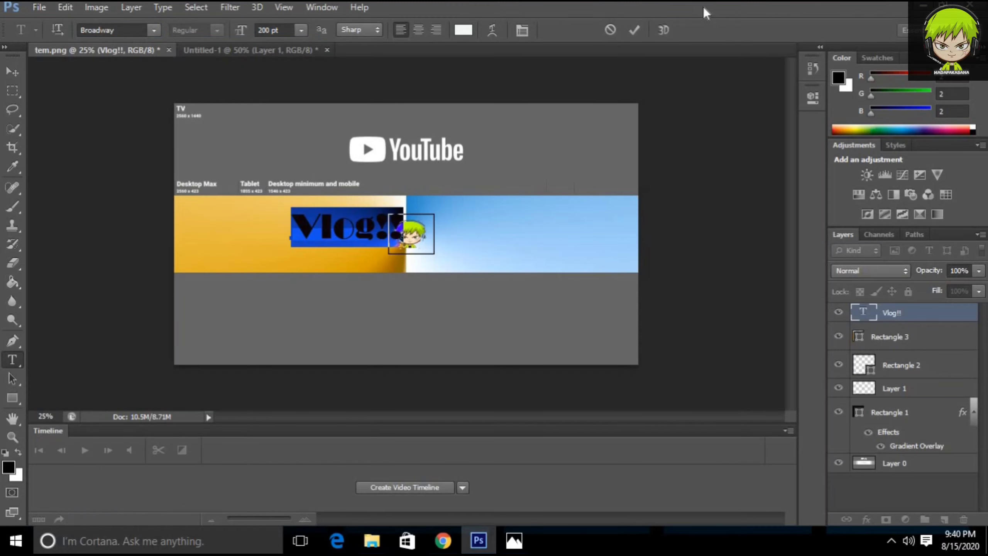
left_click(642, 28)
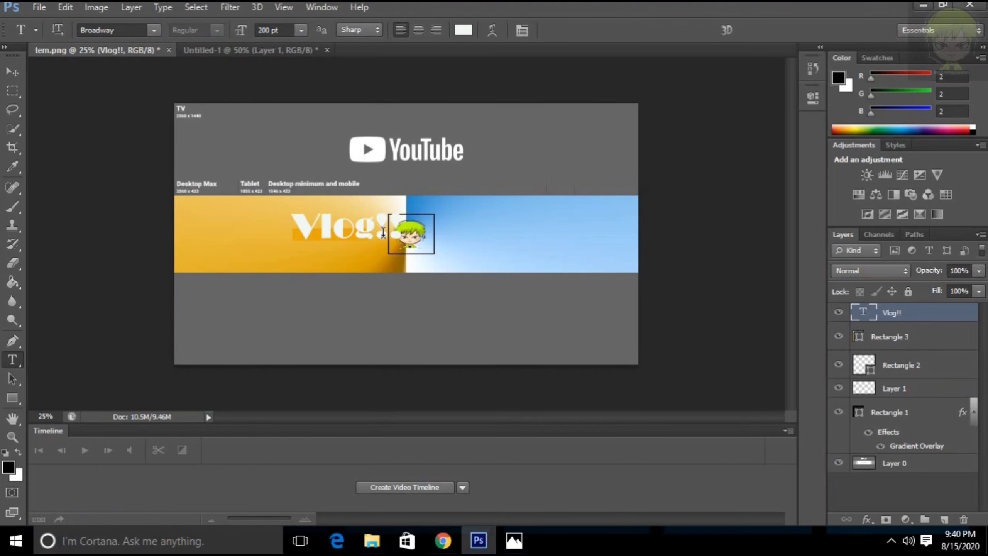
Step: Narrow the "Vlog!!" text to about 69% of its width with Free Transform so it clears the avatar frame
key("ctrl+t")
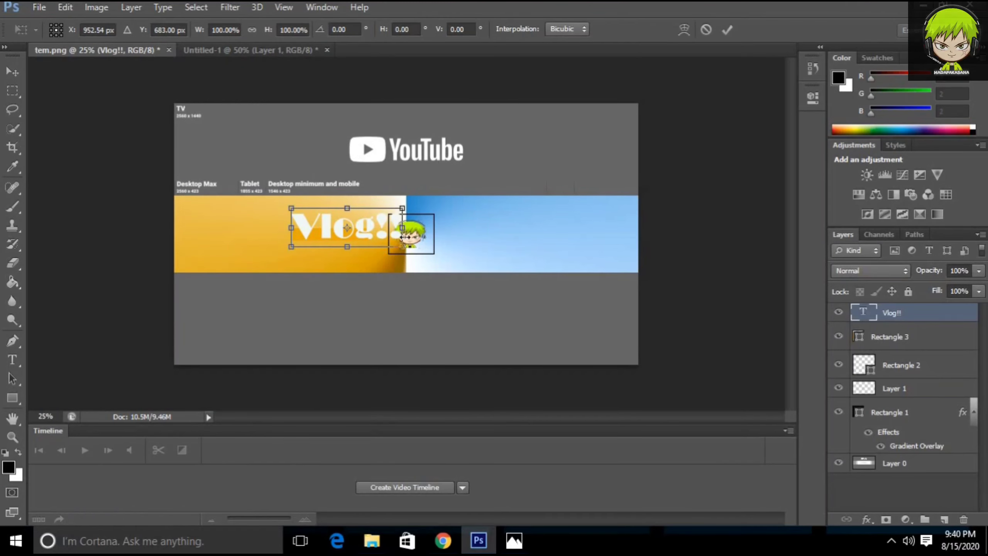
left_click_drag(403, 229, 370, 231)
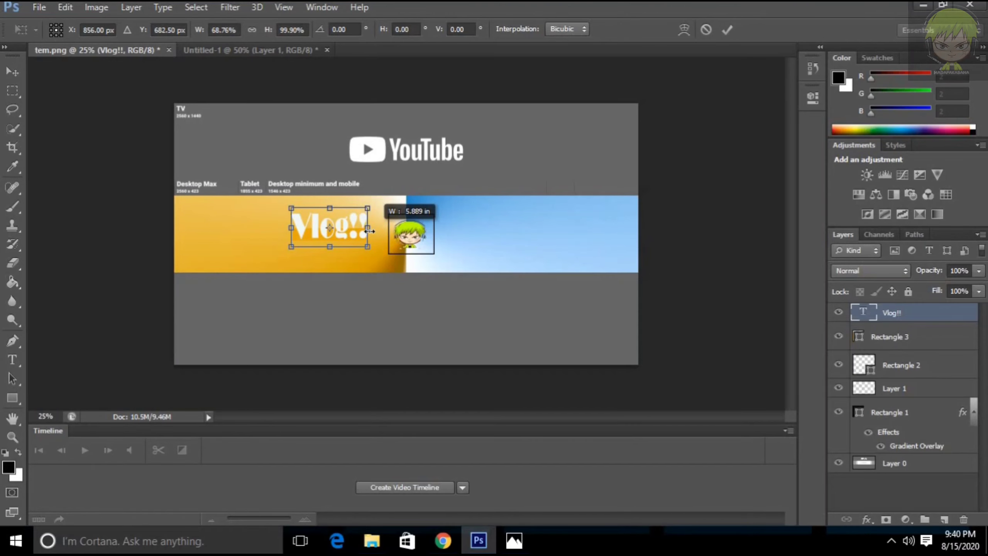
left_click(728, 30)
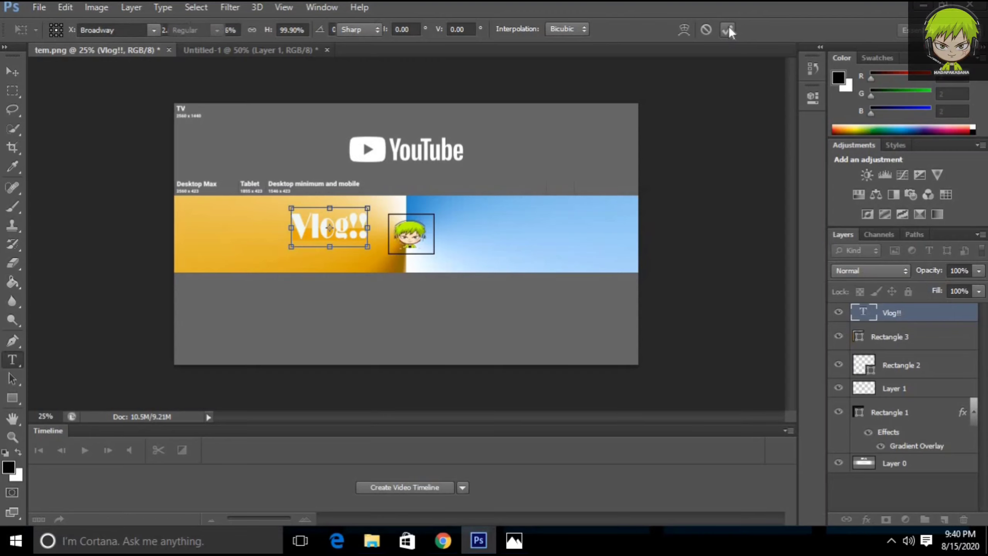
Step: Give the "Vlog!!" text layer a 5 px black outside Stroke through its blending options
right_click(878, 317)
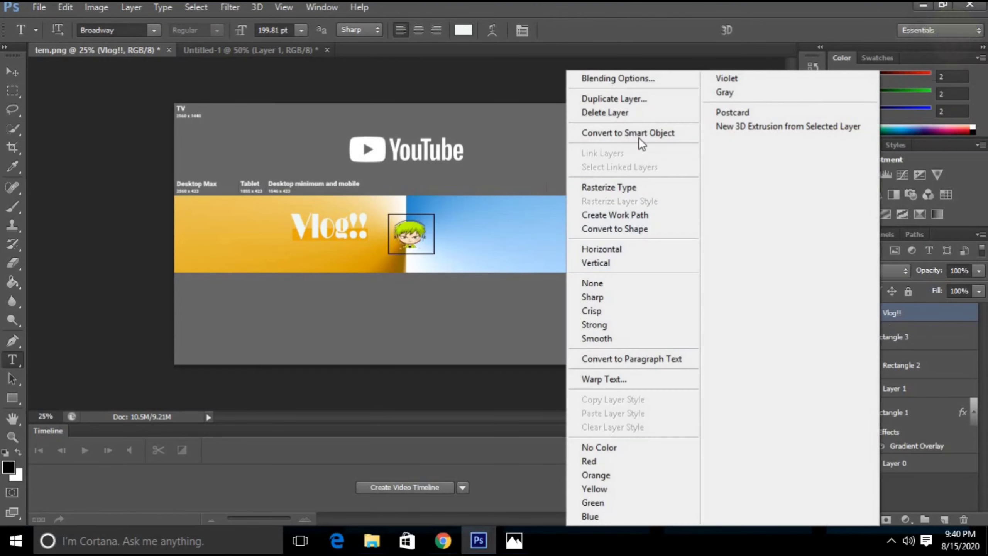
left_click(634, 78)
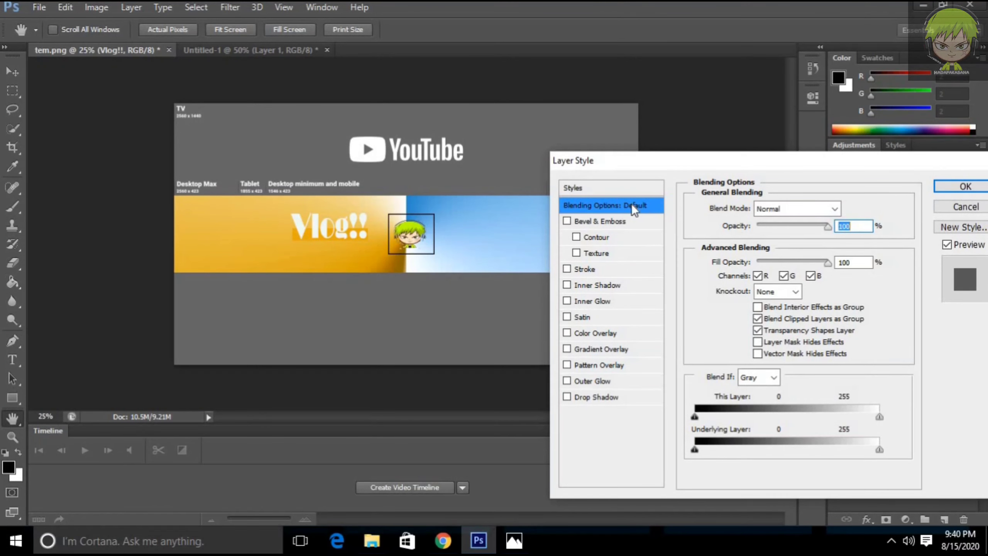
left_click(596, 266)
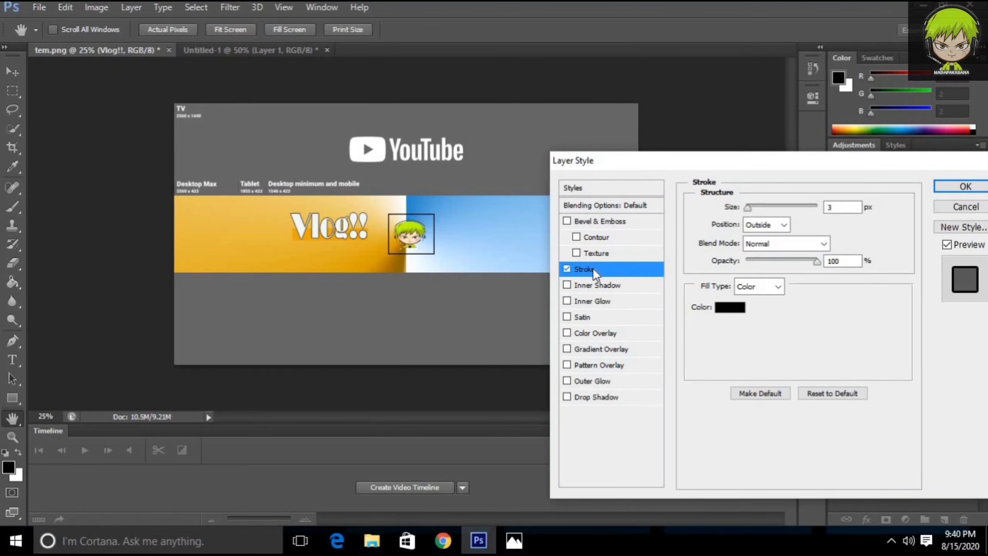
double_click(841, 208)
type("5")
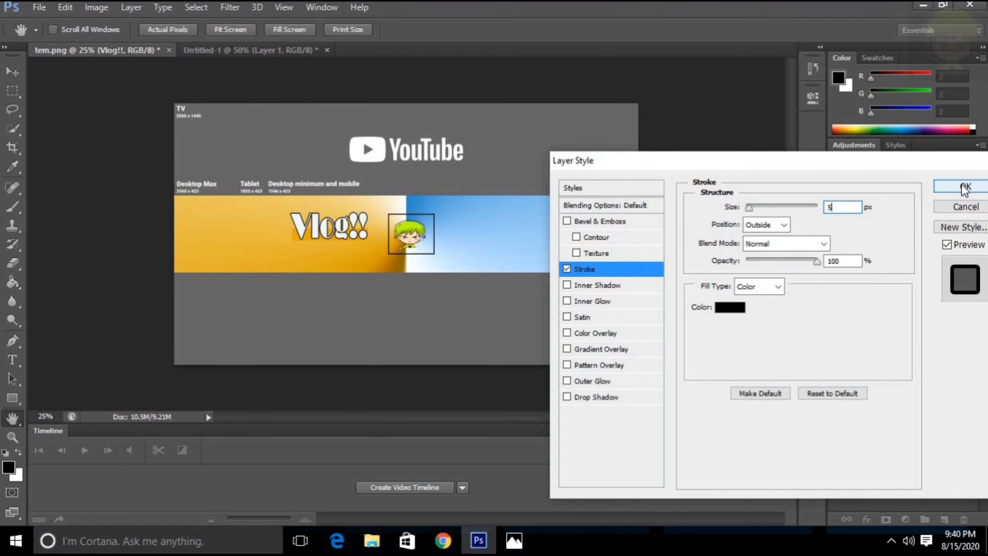
Step: Enable Inner Shadow on the "Vlog!!" text and keep Inner Glow off
left_click(588, 300)
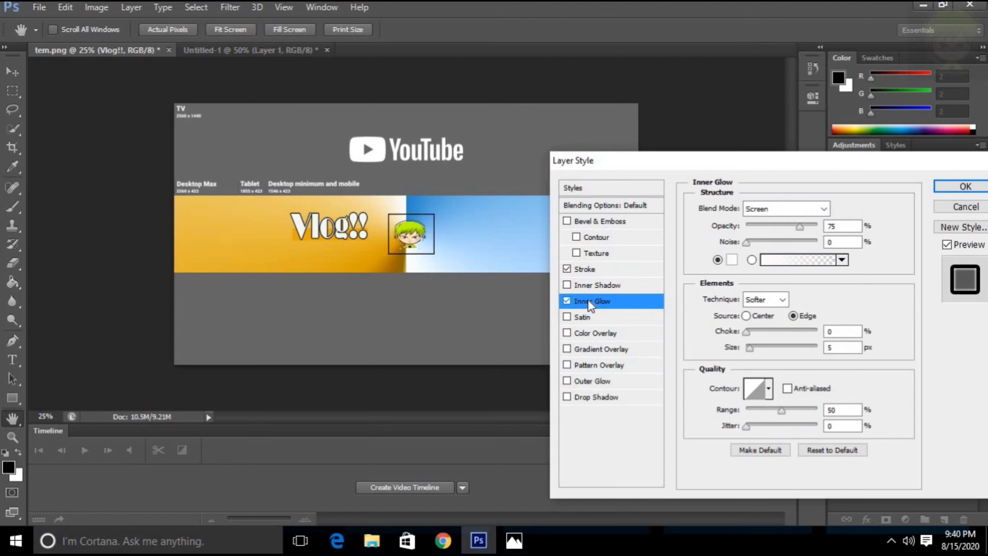
left_click(567, 285)
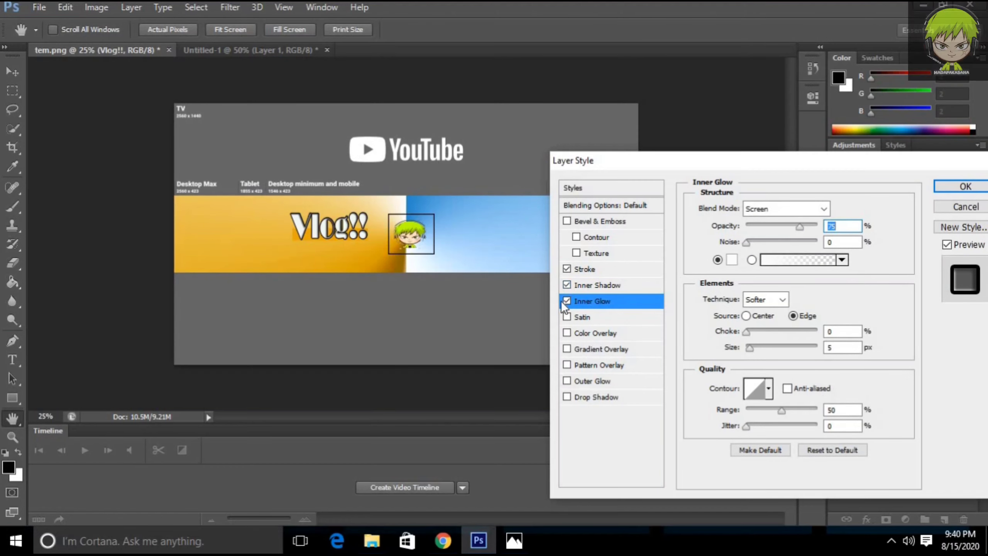
left_click(567, 300)
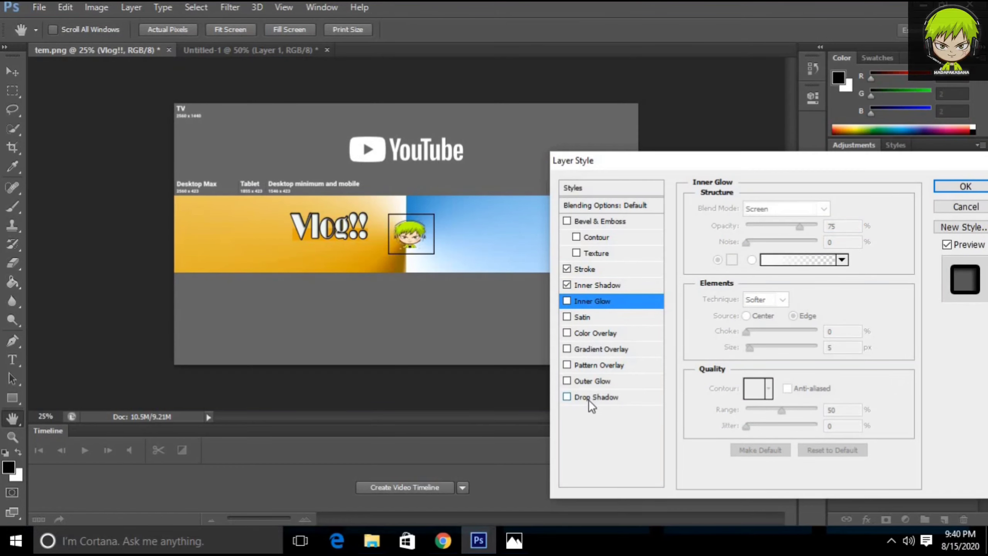
Step: Try the Drop Shadow and Outer Glow effects on the "Vlog!!" text
left_click(567, 397)
left_click(569, 394)
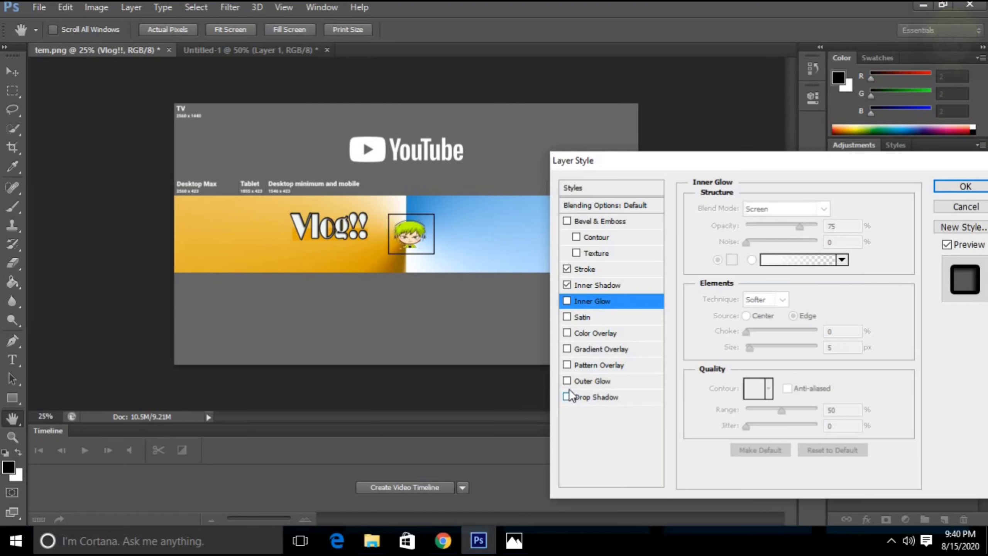
left_click(567, 381)
left_click(567, 381)
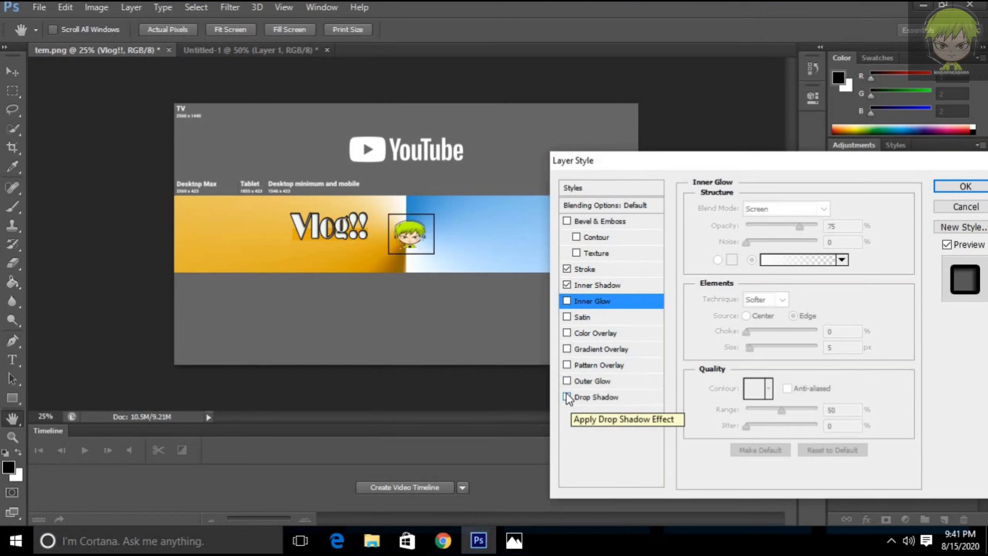
left_click(567, 398)
left_click(567, 395)
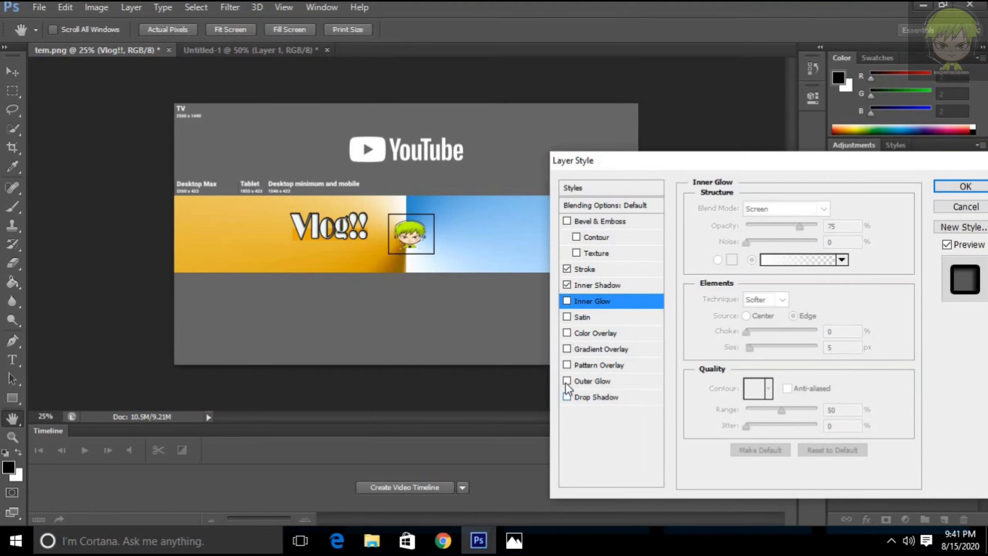
left_click(567, 381)
left_click(567, 381)
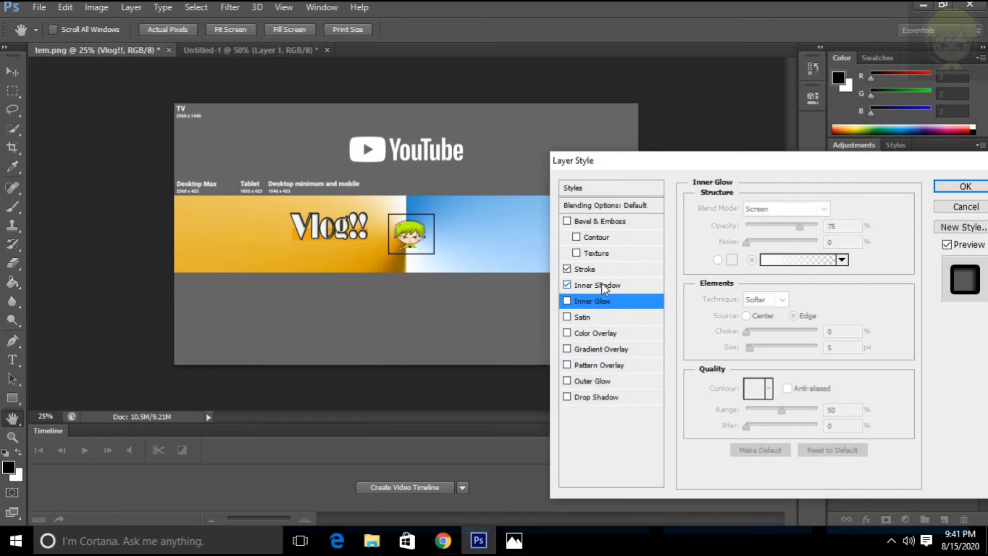
Step: Add Bevel & Emboss to the "Vlog!!" text and apply the layer style
left_click(567, 222)
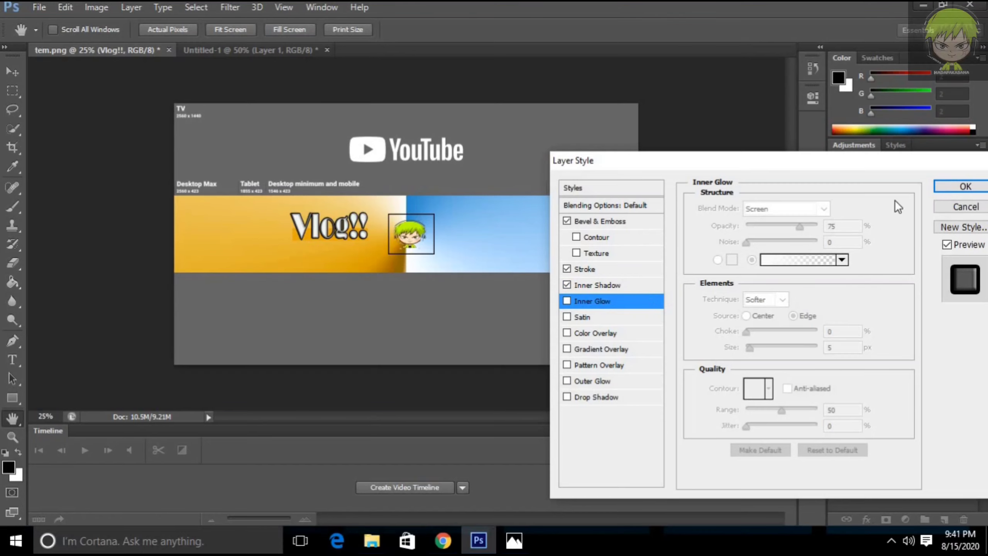
left_click(966, 186)
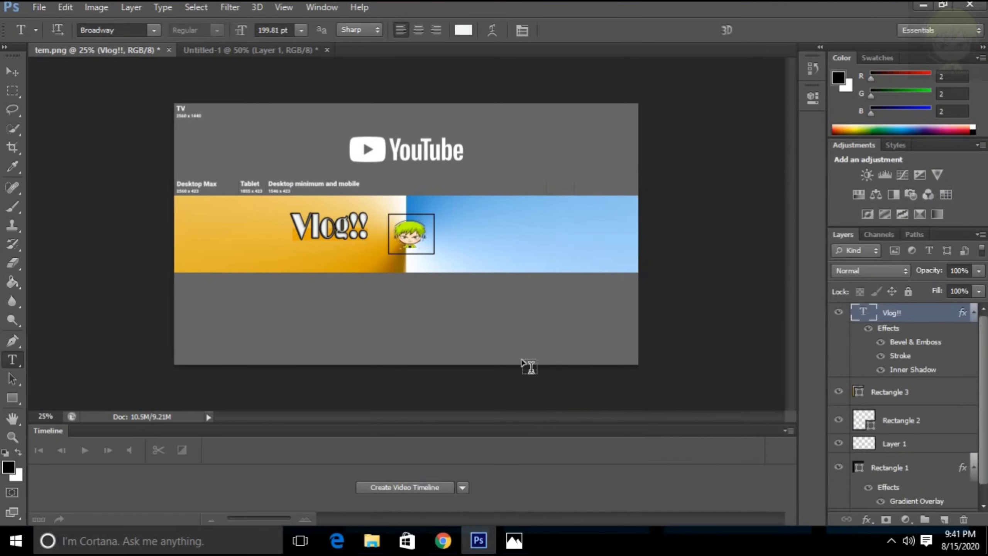
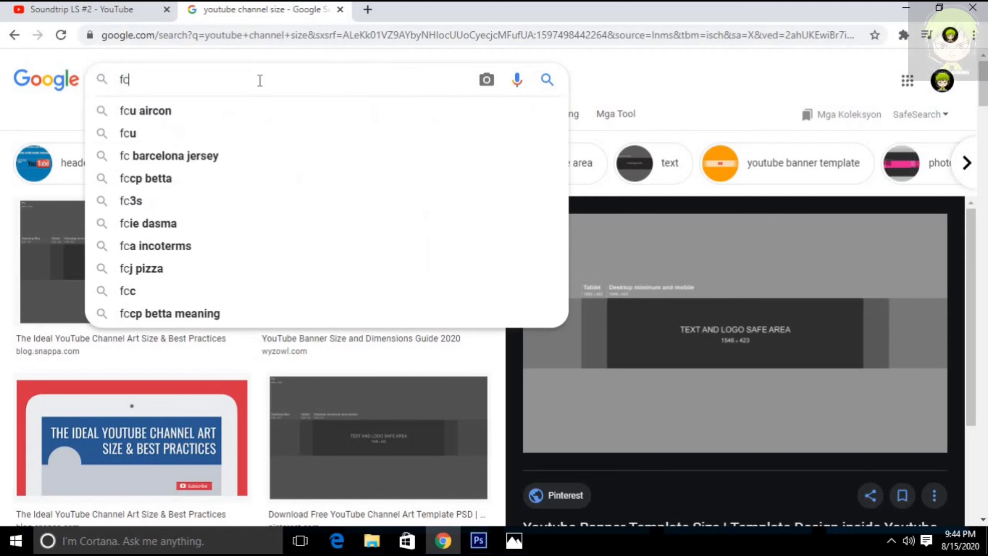
Step: Search Google Images for "facebook icon png"
type("book ")
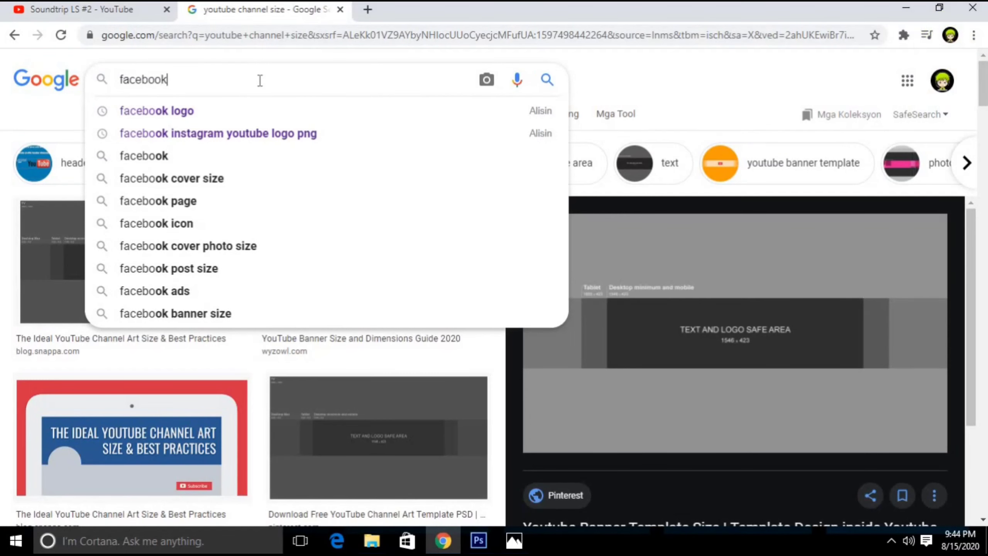
type("icon png")
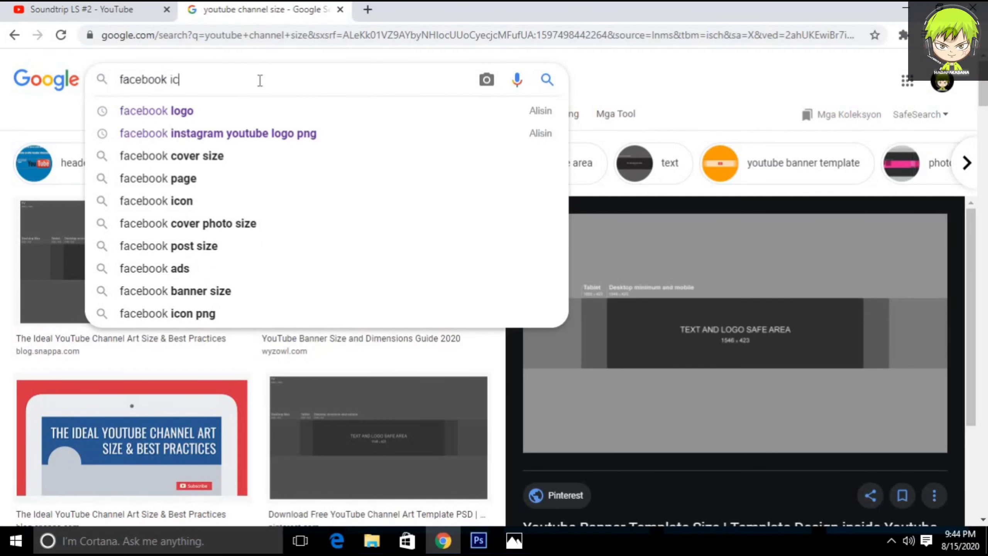
key("Return")
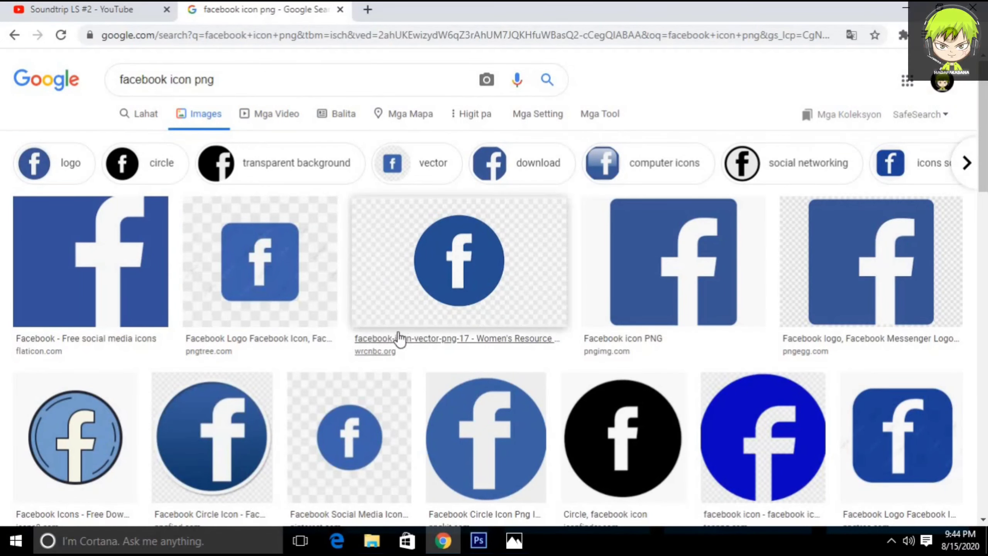
Step: Open the round blue Facebook icon from wrcnbc.org and copy the image
left_click(456, 282)
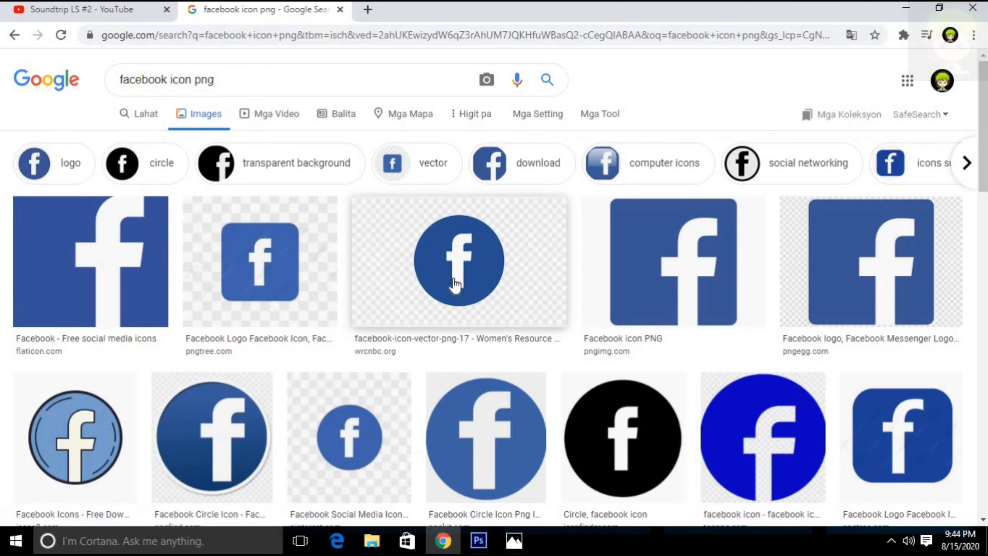
left_click(455, 282)
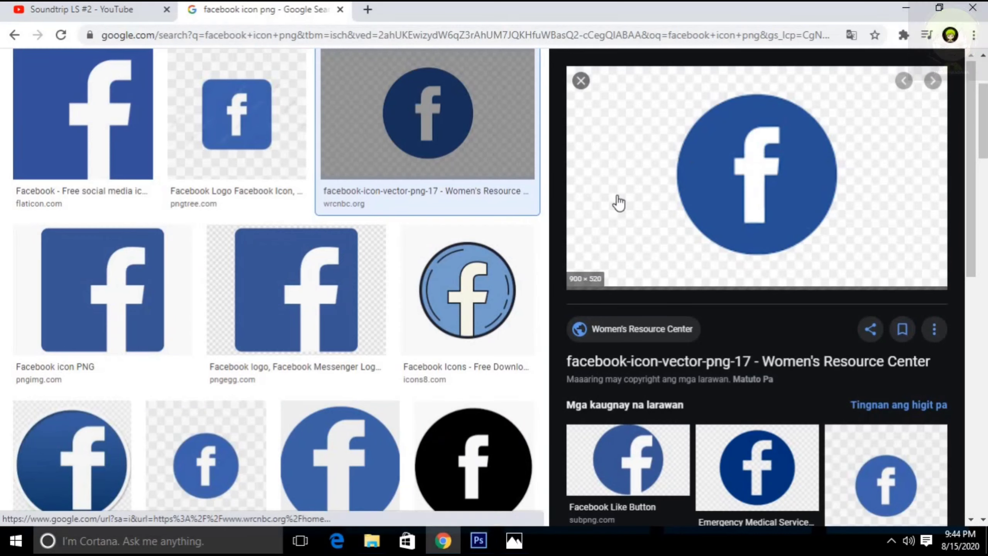
right_click(699, 159)
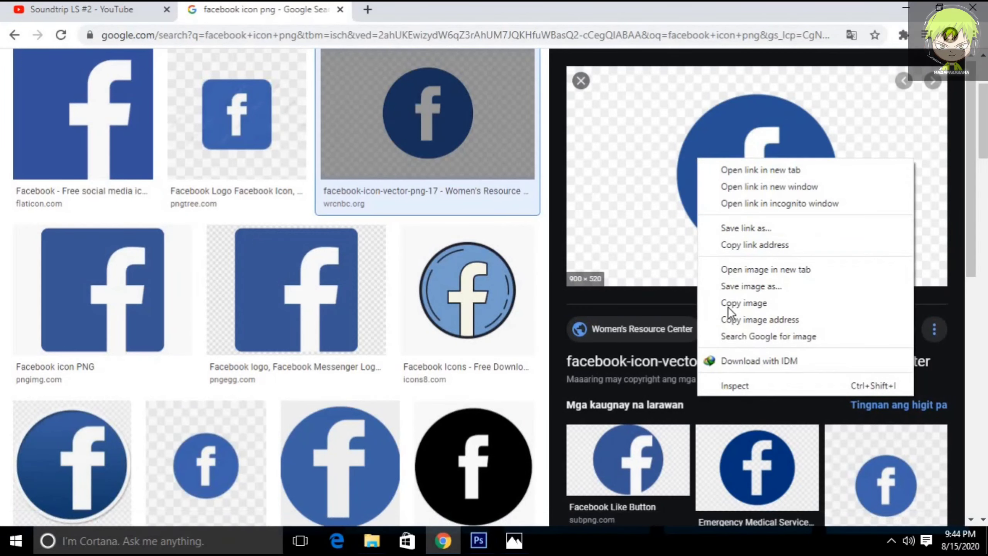
left_click(747, 302)
Step: Switch to Photoshop, delete the avatar layer from the Untitled-1 document, and paste the copied Facebook icon there
left_click(479, 540)
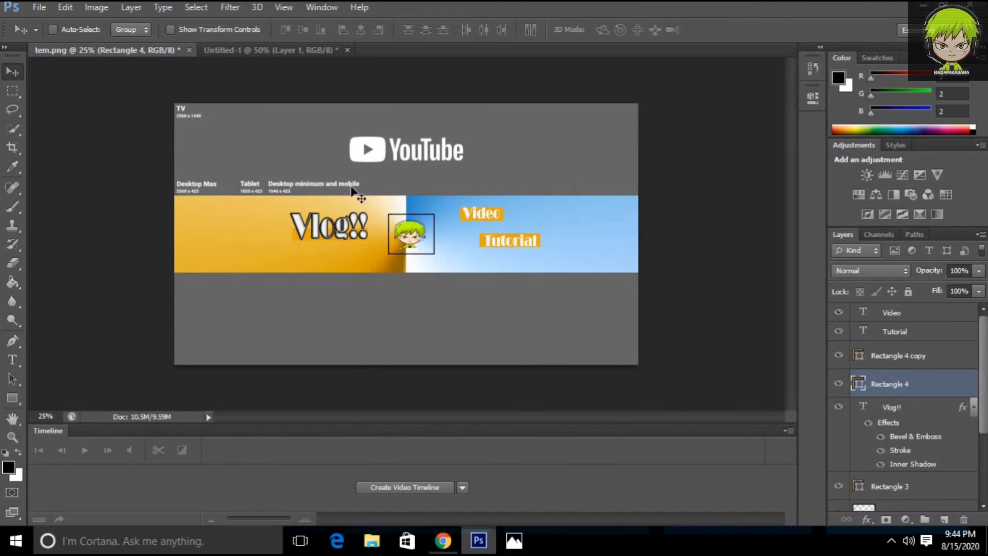
left_click(273, 51)
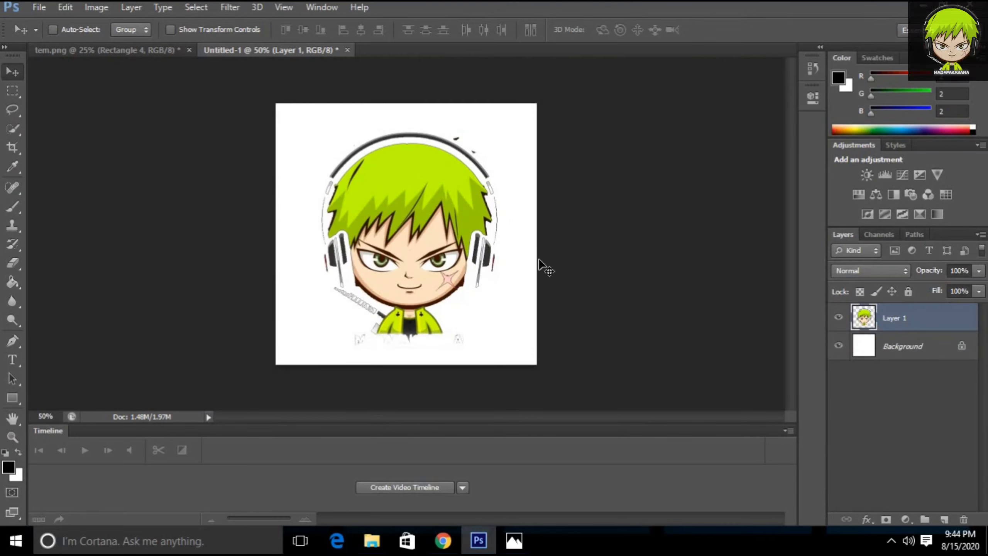
key("Delete")
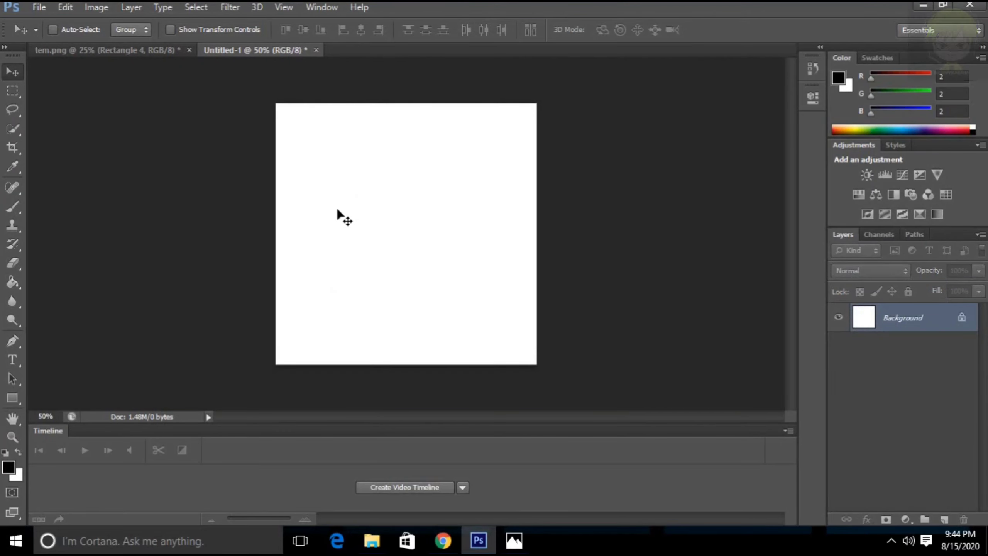
key("ctrl+v")
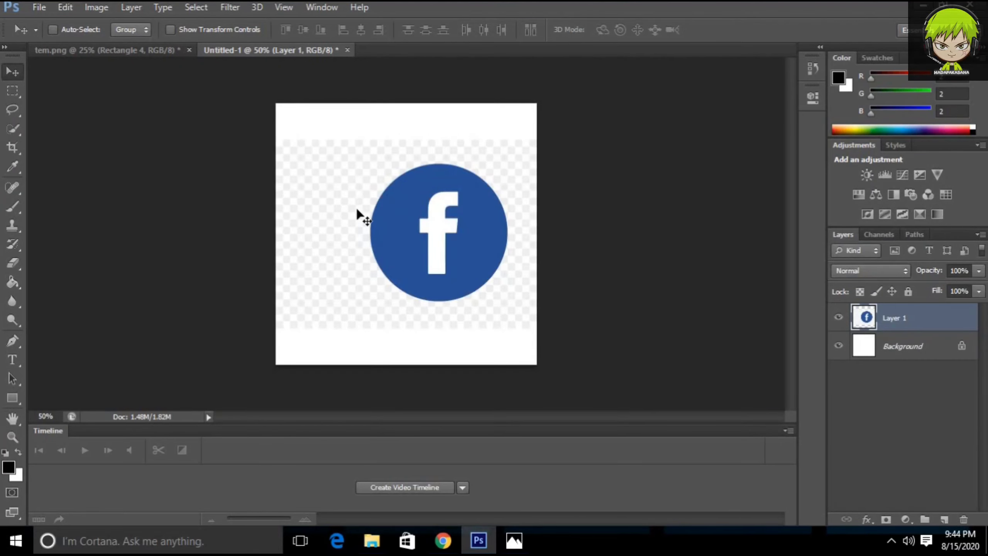
Step: Scale the pasted Facebook image to 80% width with Free Transform so it fits the canvas width
key("ctrl+t")
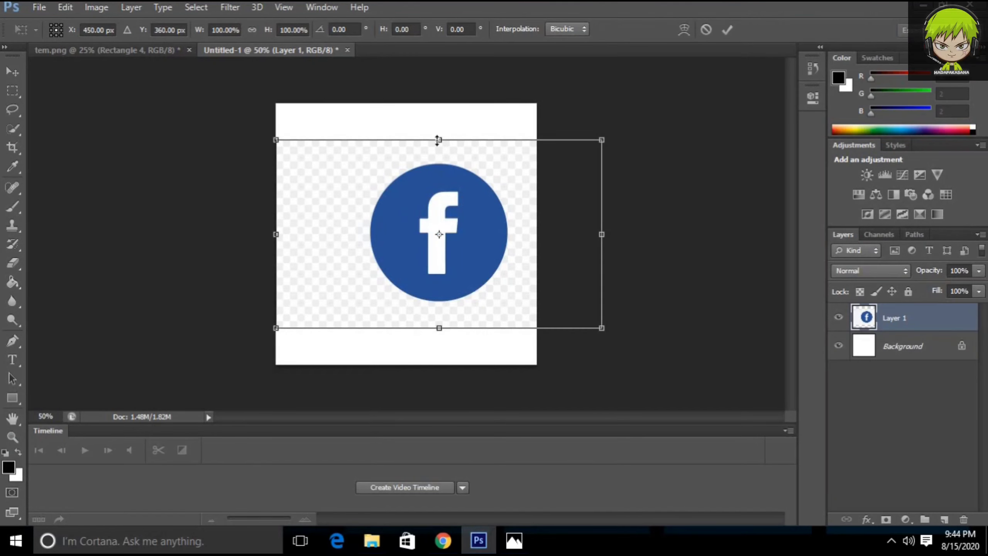
left_click_drag(602, 234, 536, 233)
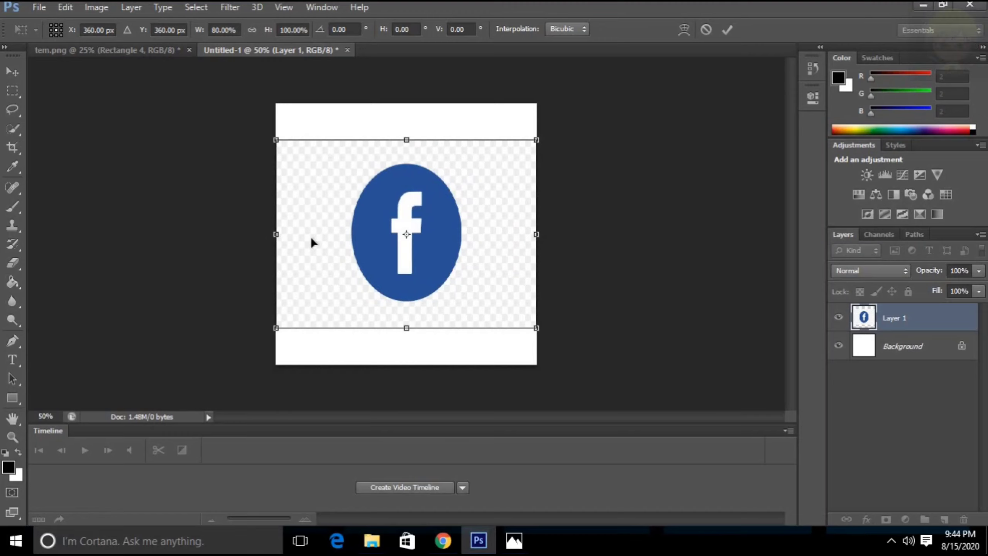
left_click(728, 30)
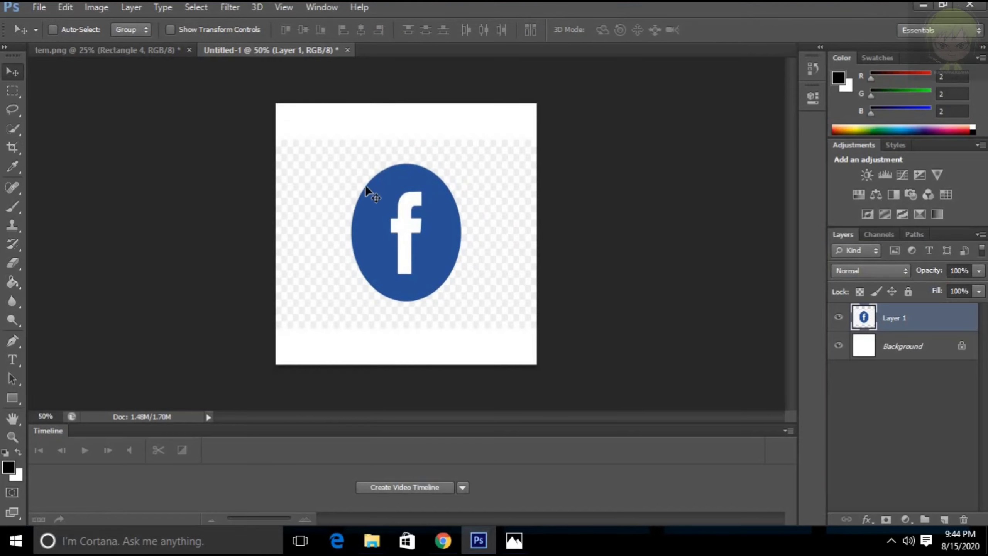
Step: Try moving the Facebook image into the tem.png banner, undo it, and return to the Untitled-1 document
left_click_drag(375, 210, 476, 241)
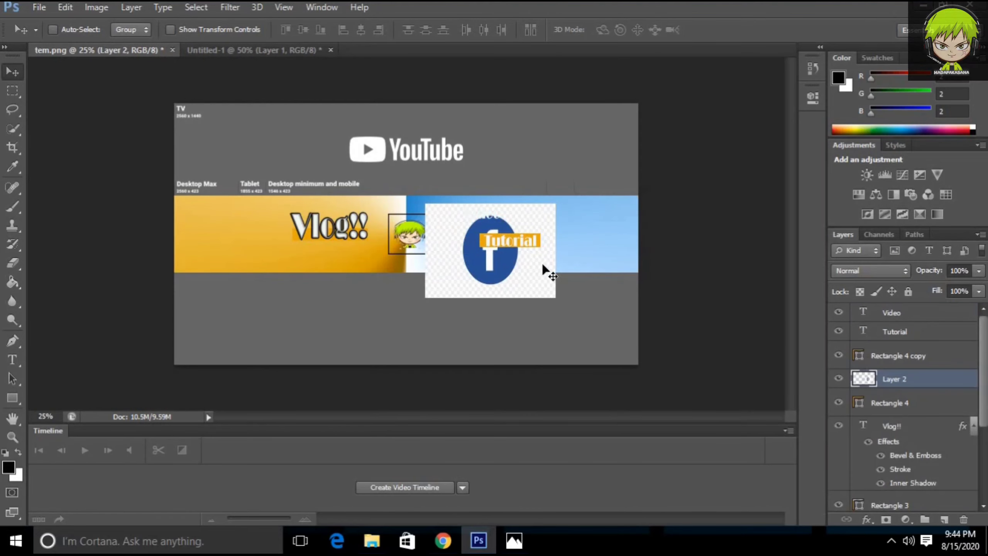
key("ctrl+z")
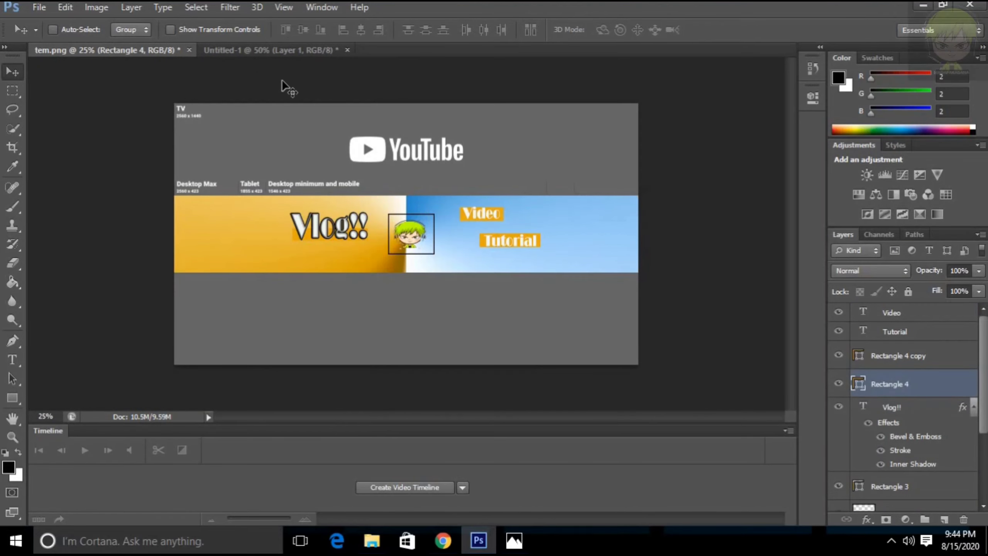
left_click(288, 52)
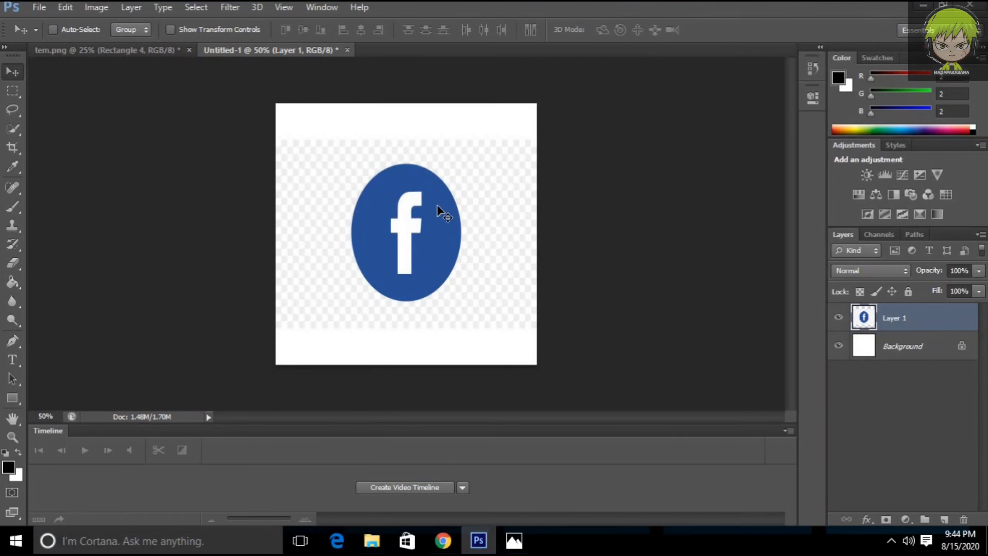
Step: Select the checkered background around the Facebook circle with the Magic Wand and delete it from the layer
left_click(15, 127)
left_click(137, 141)
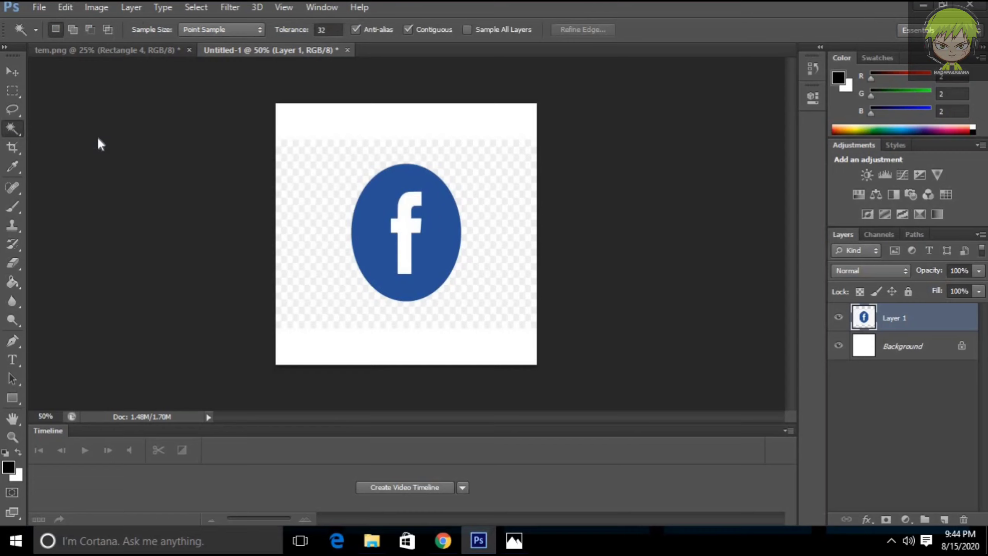
left_click(290, 184)
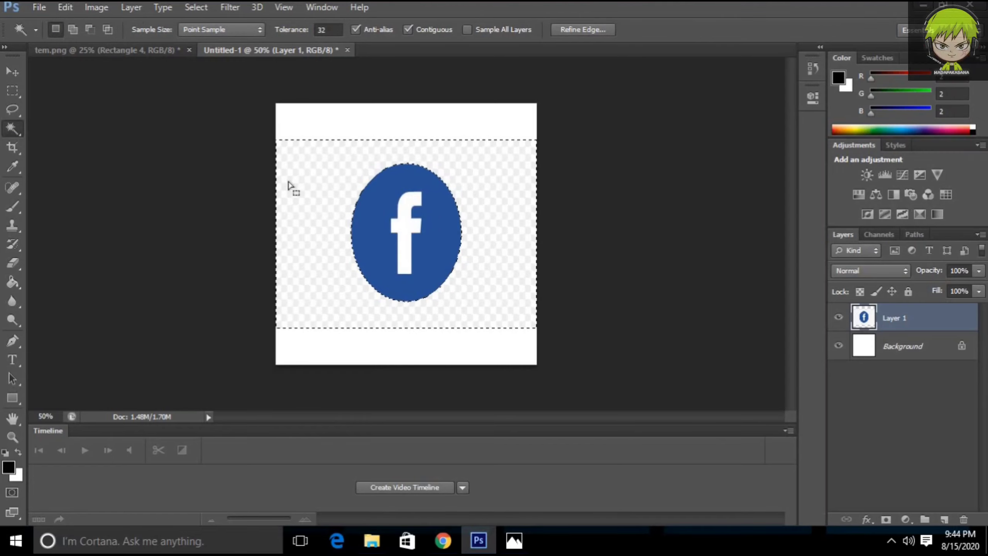
key("ctrl+BackSpace")
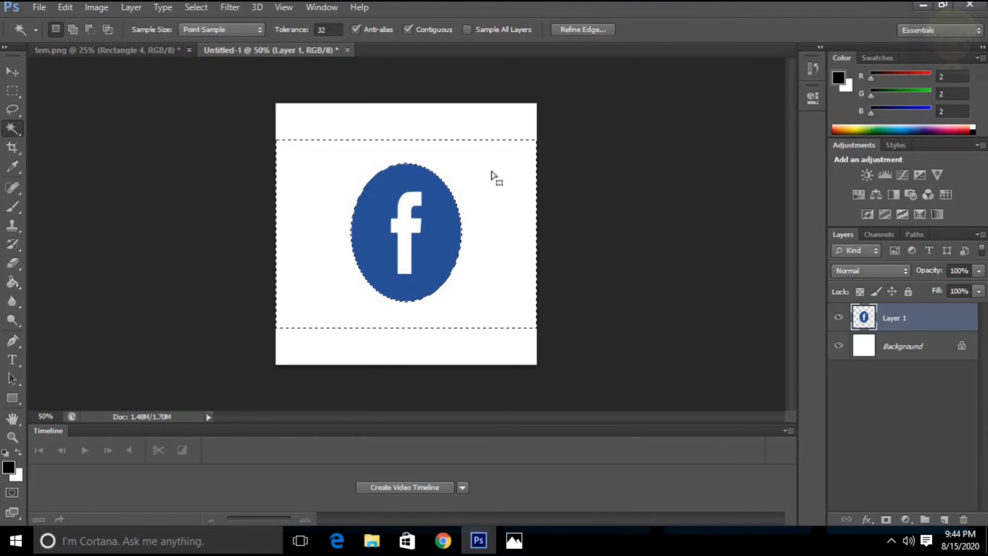
Step: Move the cut-out Facebook icon from the Untitled-1 document into the tem.png banner with the Move tool
left_click(15, 74)
left_click_drag(349, 214, 630, 252)
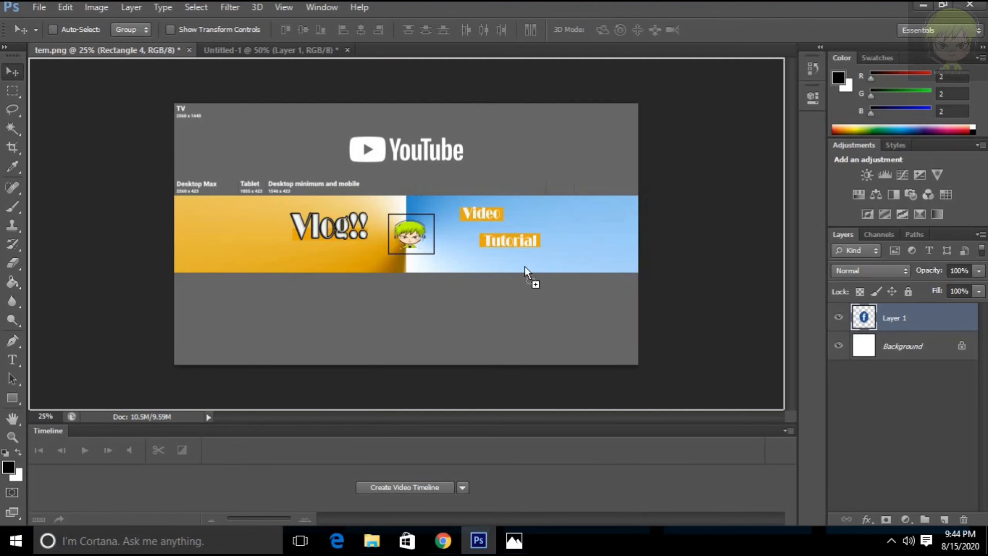
left_click_drag(461, 264, 475, 269)
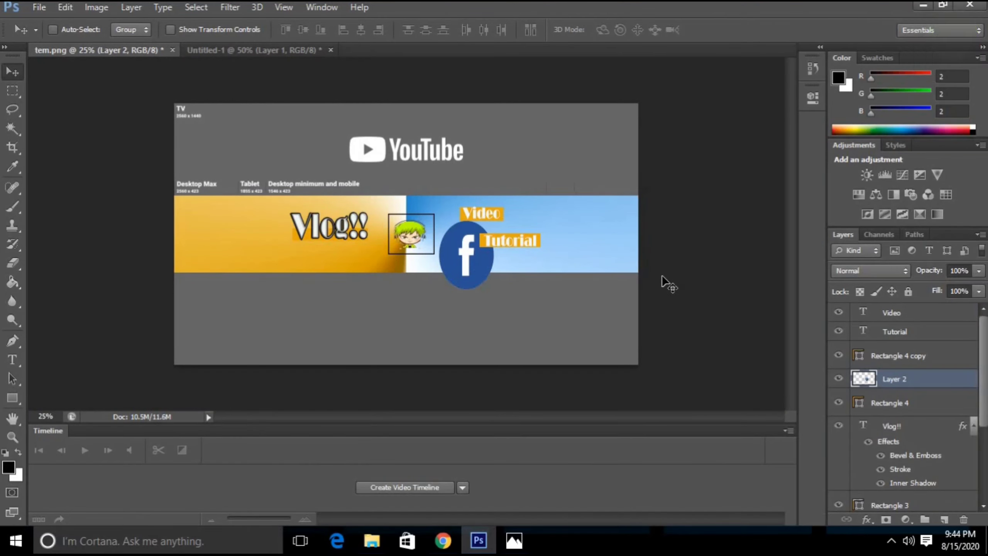
Step: Shrink the Facebook icon to a small badge with Free Transform and place it below the "Vlog!!" lettering
key("ctrl+t")
left_click_drag(466, 289, 481, 230)
left_click(727, 29)
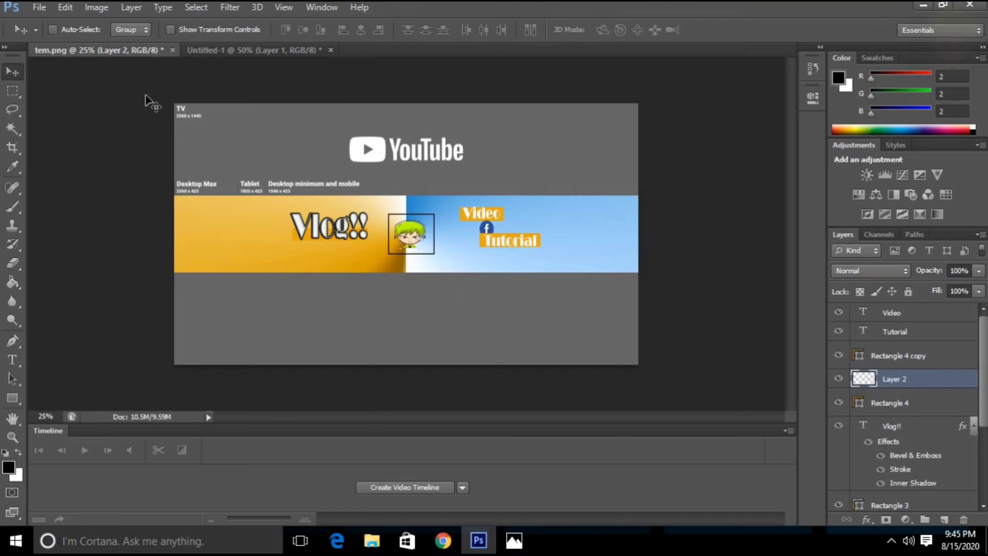
left_click_drag(484, 233, 311, 265)
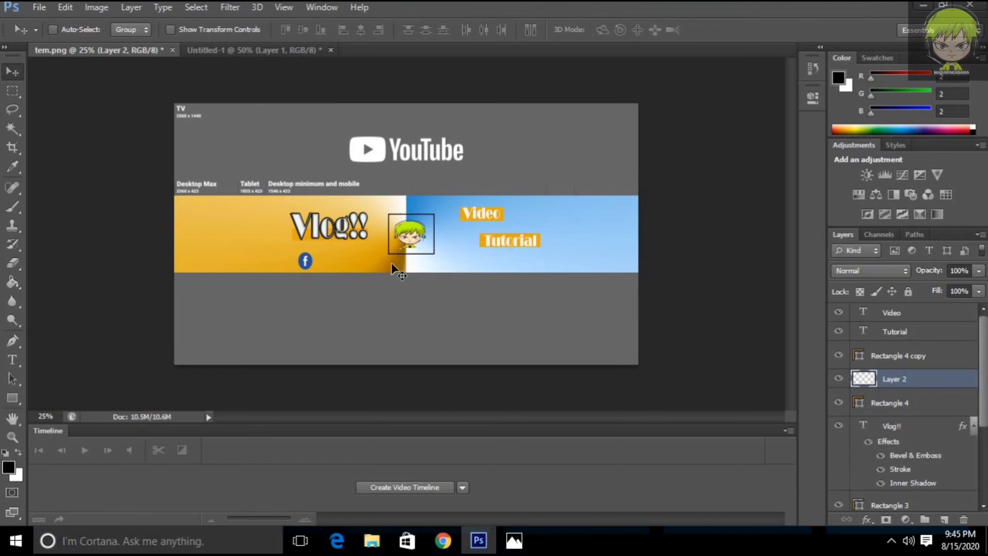
Step: Reduce the Facebook icon's height to about 86% with Free Transform so it looks round, keeping its width
key("ctrl+t")
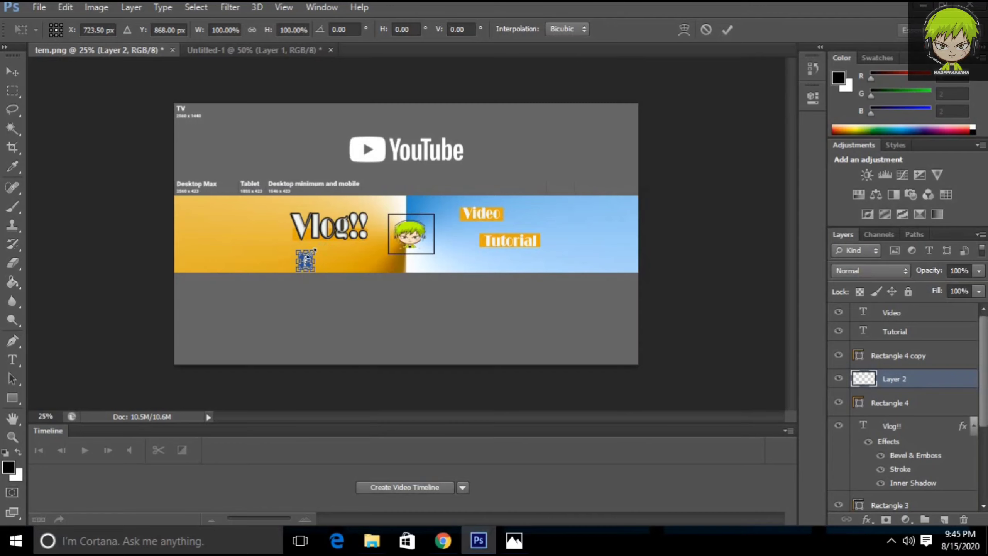
left_click_drag(304, 249, 305, 251)
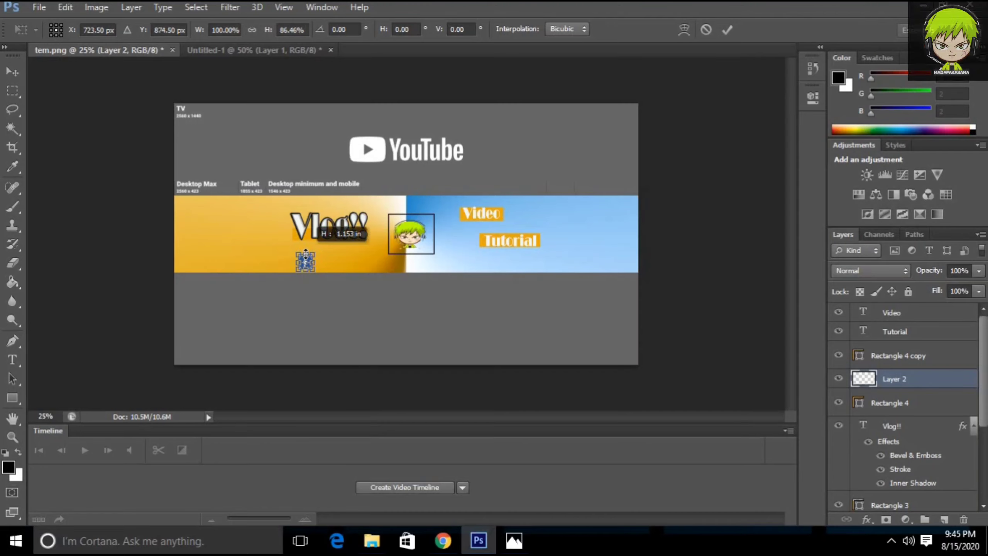
left_click(727, 29)
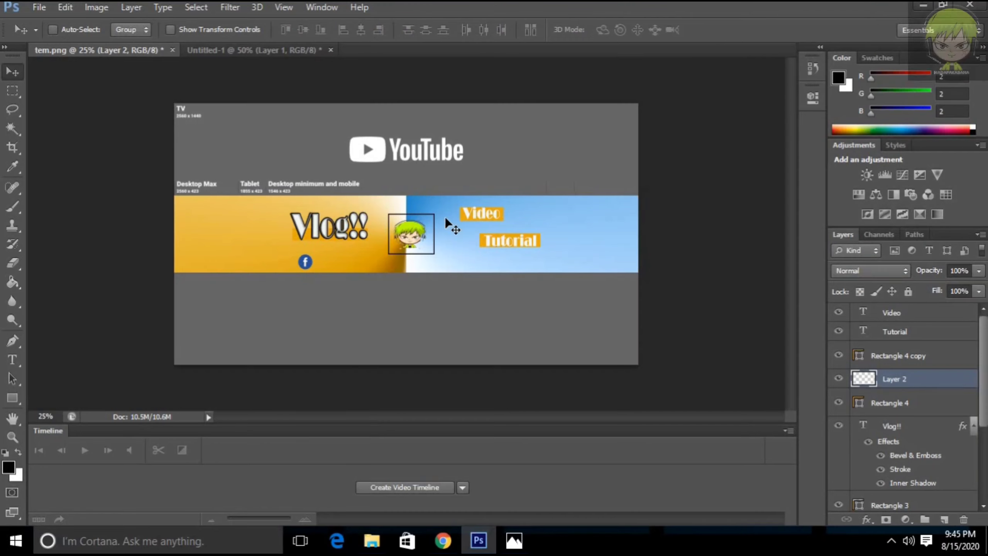
Step: Switch to Chrome and search Google Images for "instagram icon png"
left_click(456, 551)
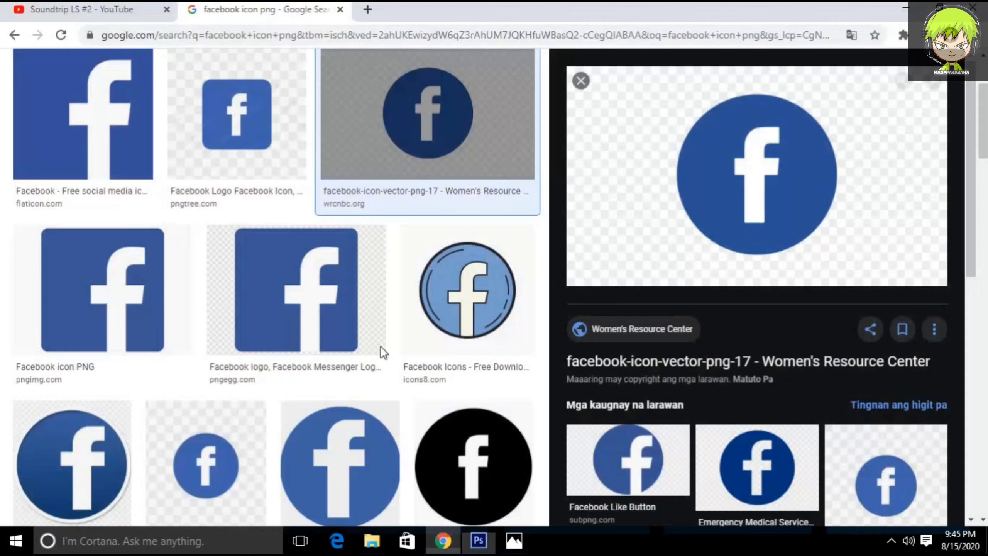
scroll(289, 238, "up", 3)
left_click(170, 81)
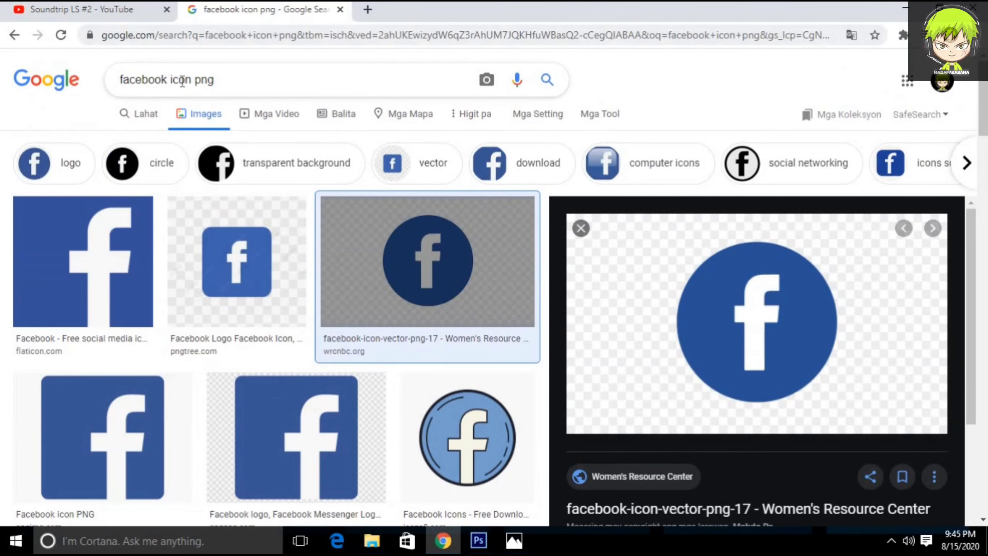
key("BackSpace")
key("BackSpace")
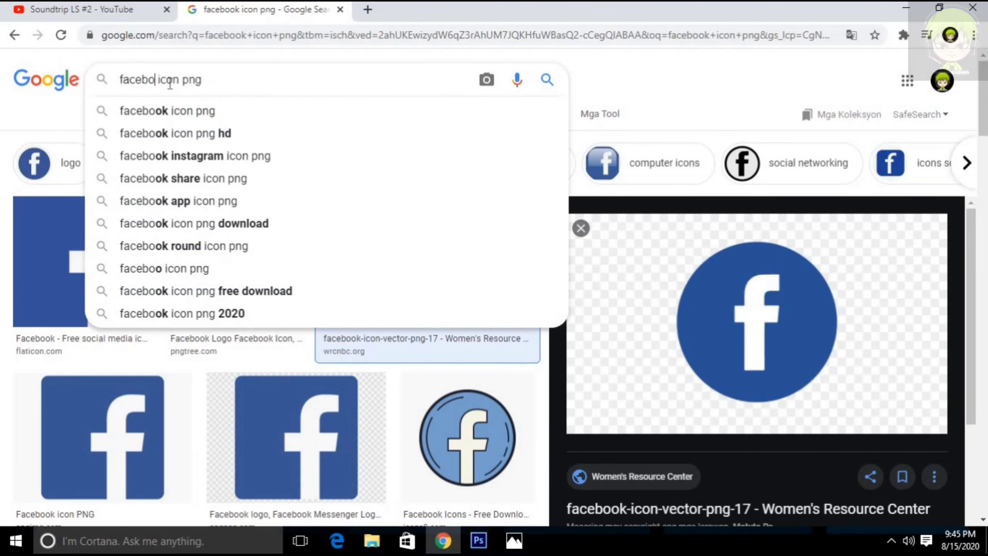
key("BackSpace")
key("BackSpace")
key("BackSpace")
key("BackSpace")
key("BackSpace")
key("BackSpace")
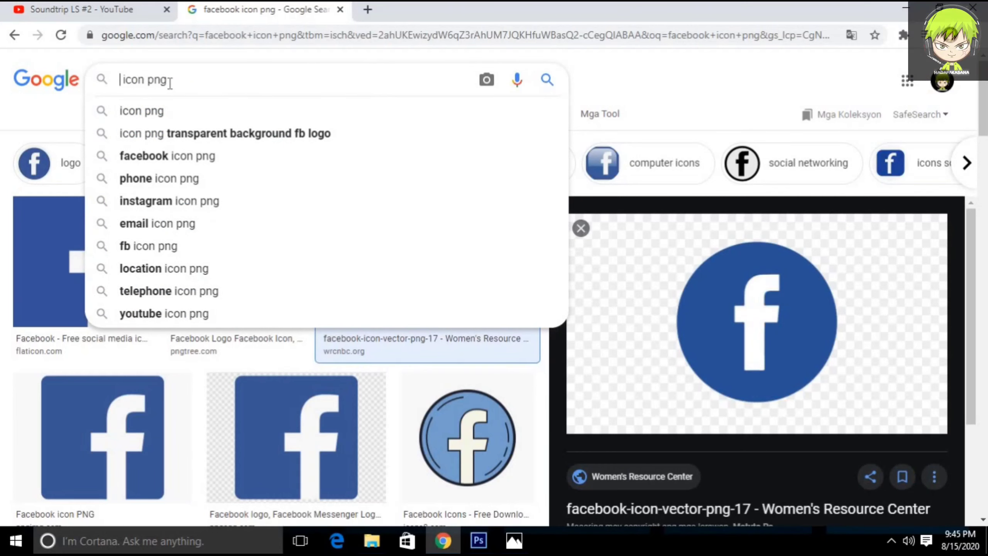
type("in ")
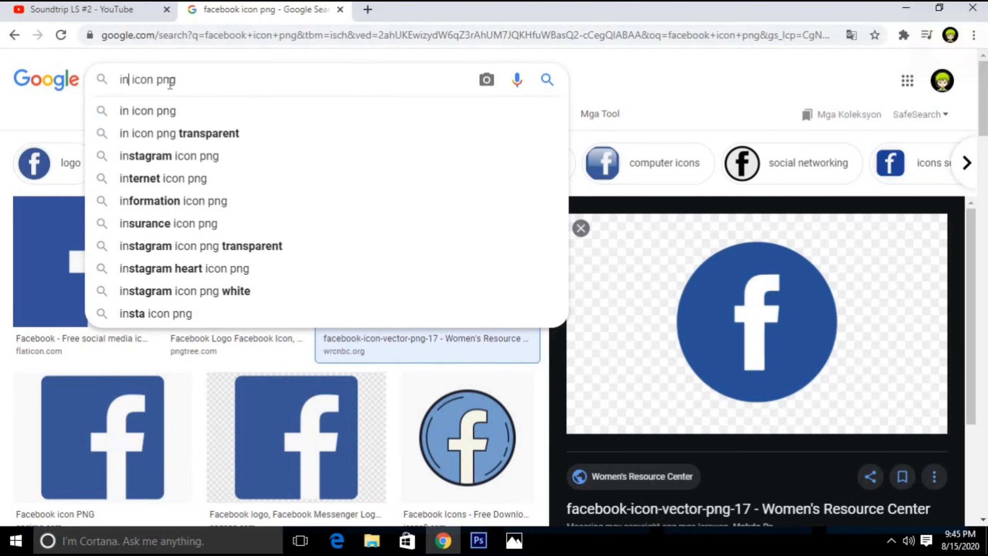
type("stagr")
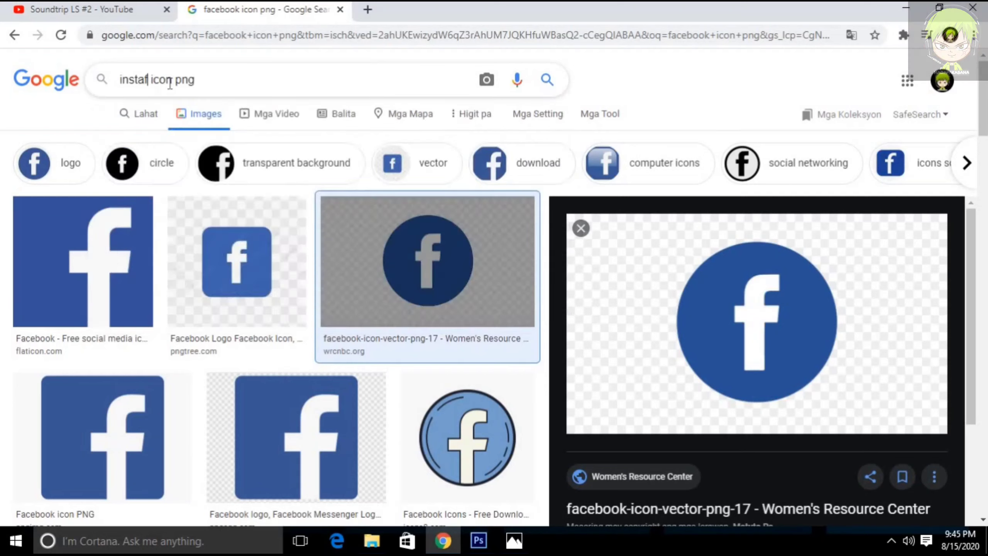
type("am")
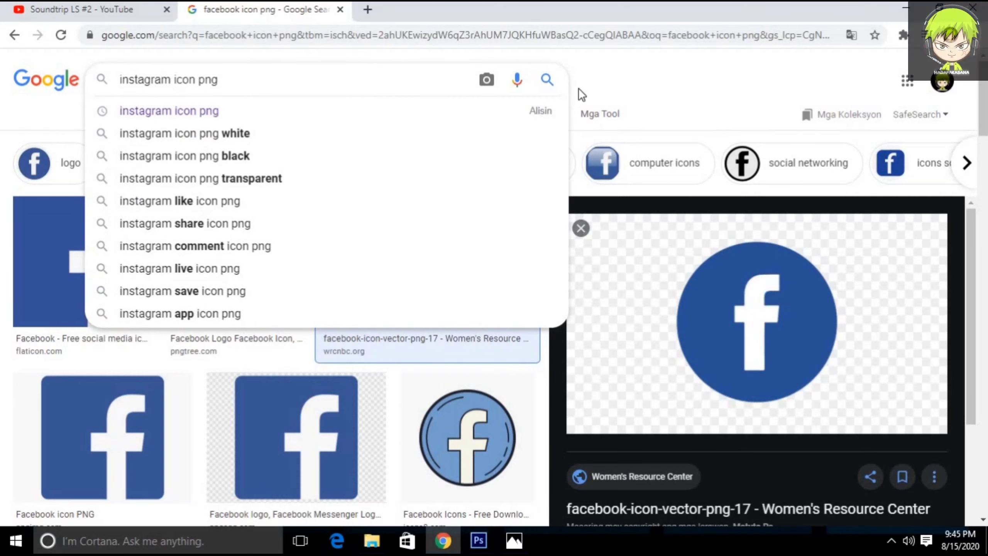
left_click(547, 80)
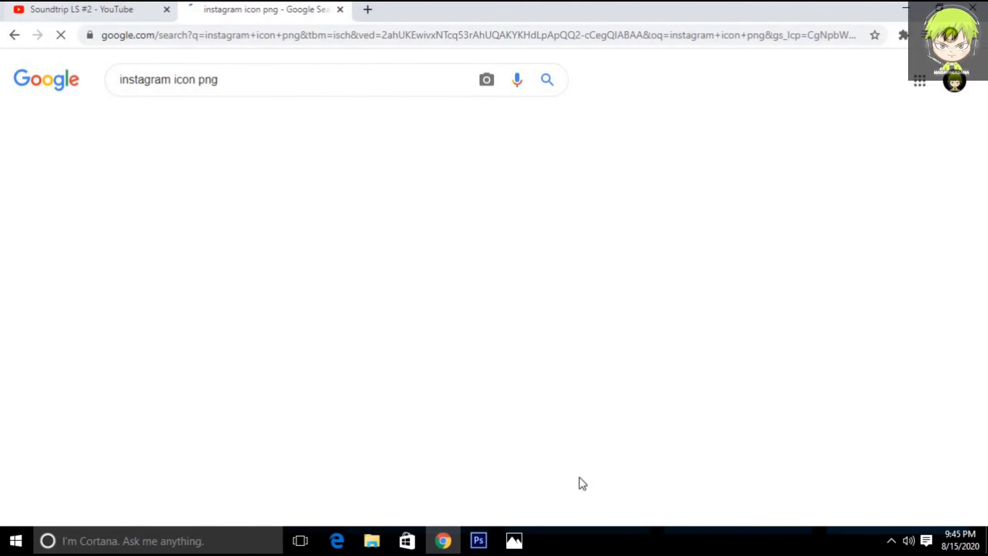
Step: Switch to Photoshop and try moving the Facebook icon while the Video text layer is selected
left_click(479, 541)
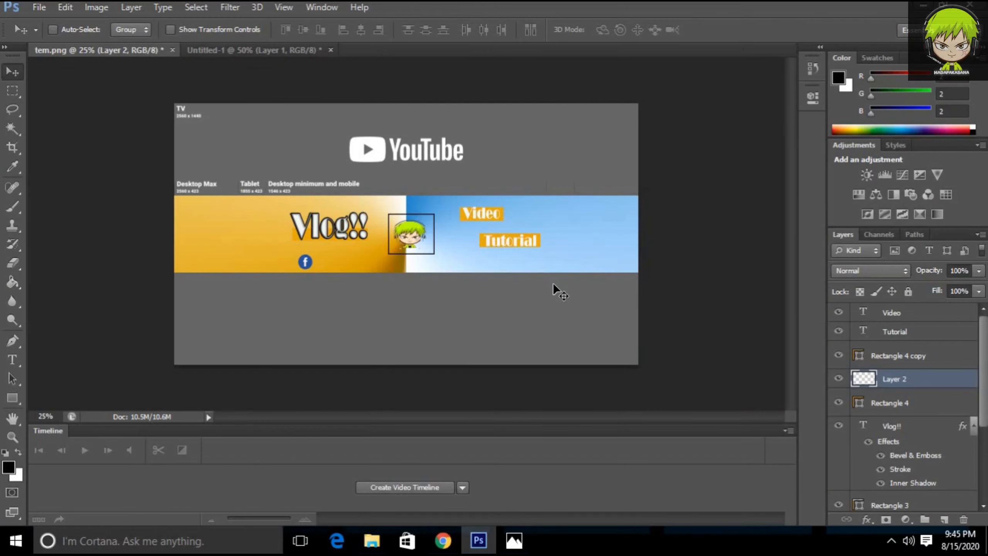
left_click(919, 313)
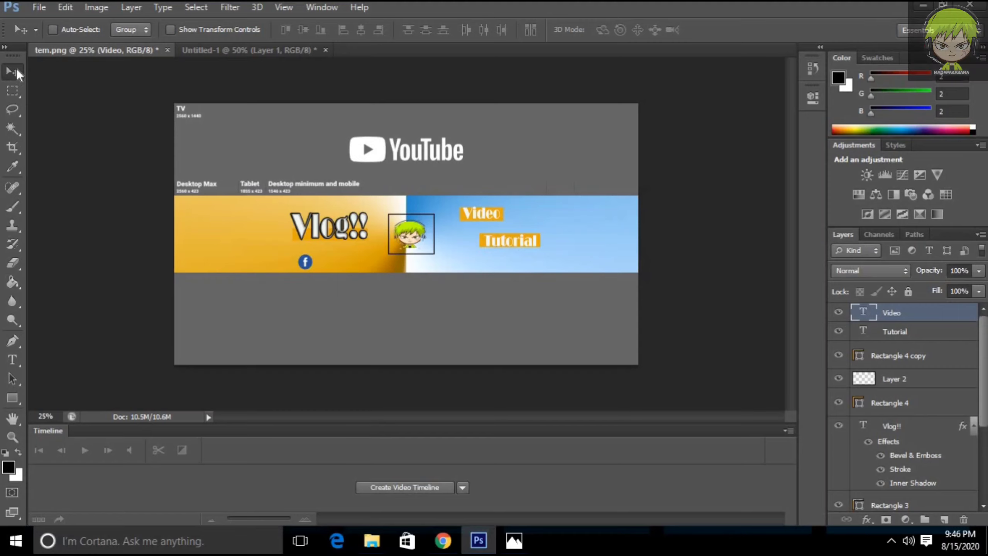
left_click_drag(306, 259, 343, 259)
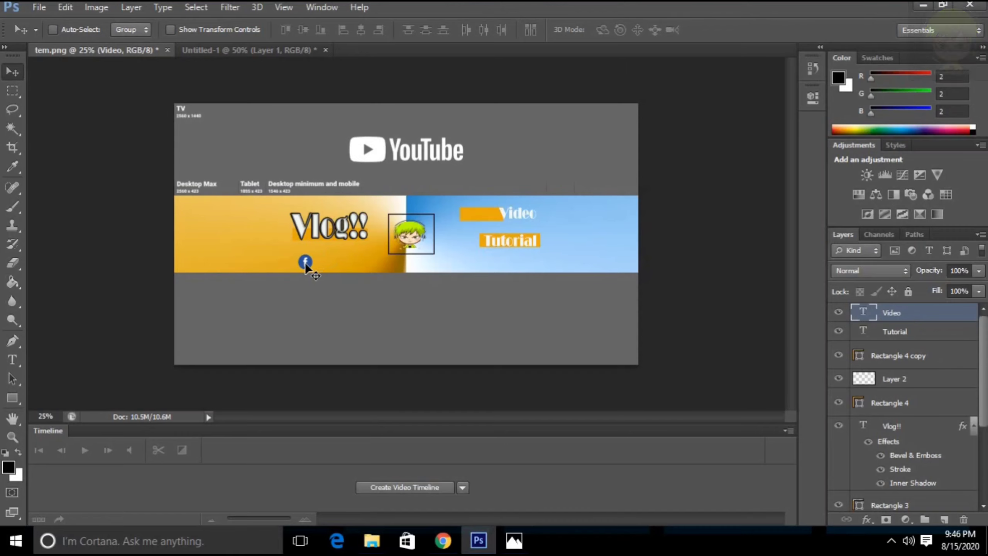
left_click_drag(305, 262, 273, 268)
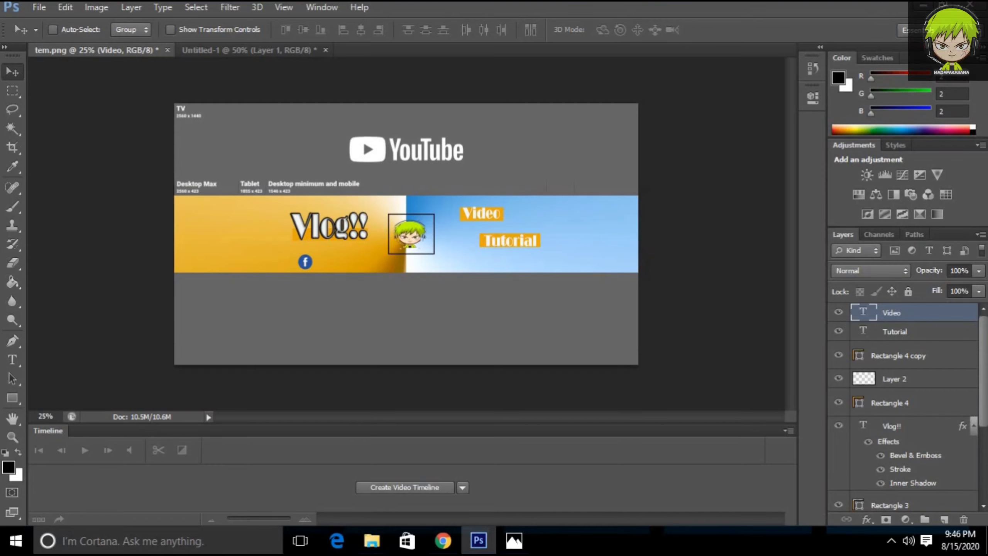
Step: Select Layer 2 and move the Facebook icon to just below the framed avatar in the middle of the banner
left_click(913, 379)
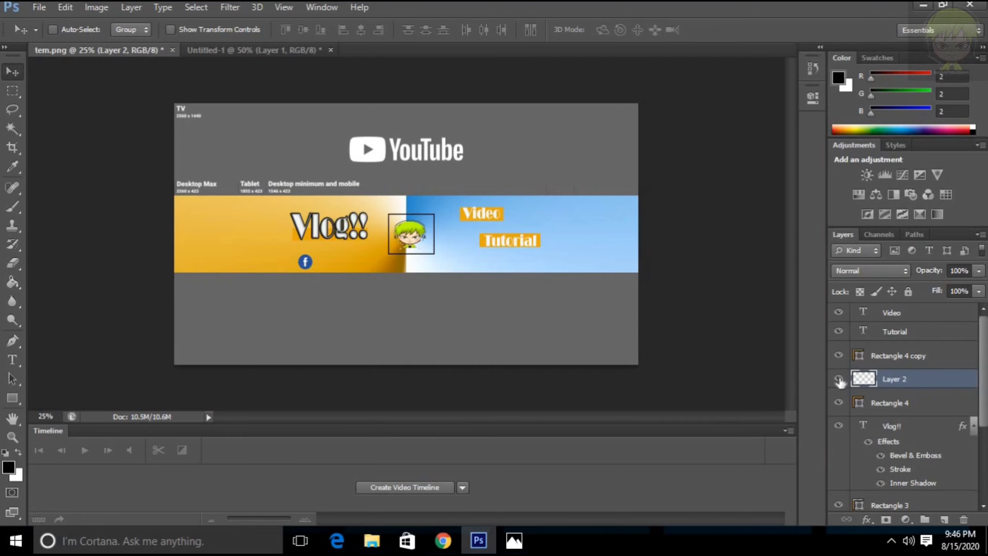
left_click_drag(308, 261, 413, 272)
Step: Examine the file formats available in Save As for the banner, and close the dialog without saving
left_click(40, 7)
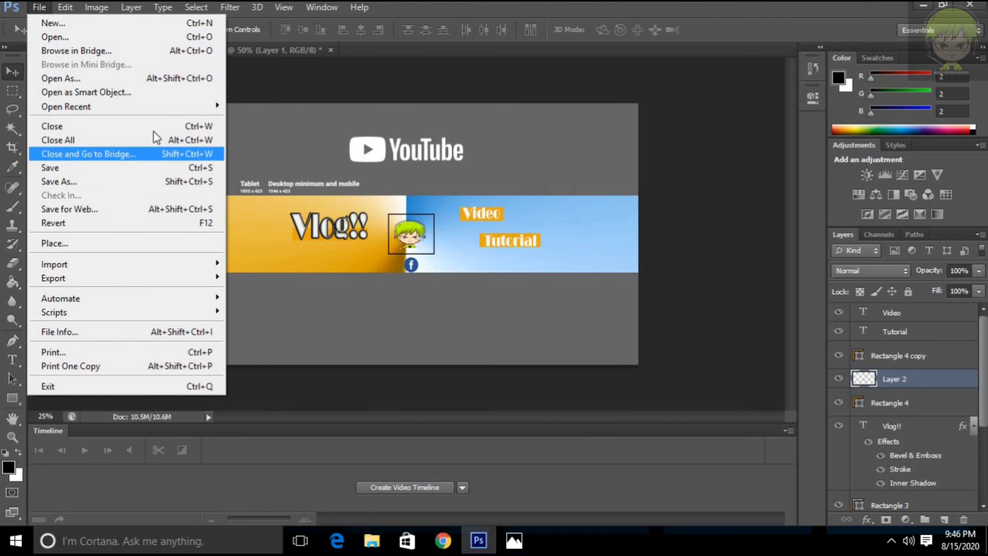
left_click(81, 180)
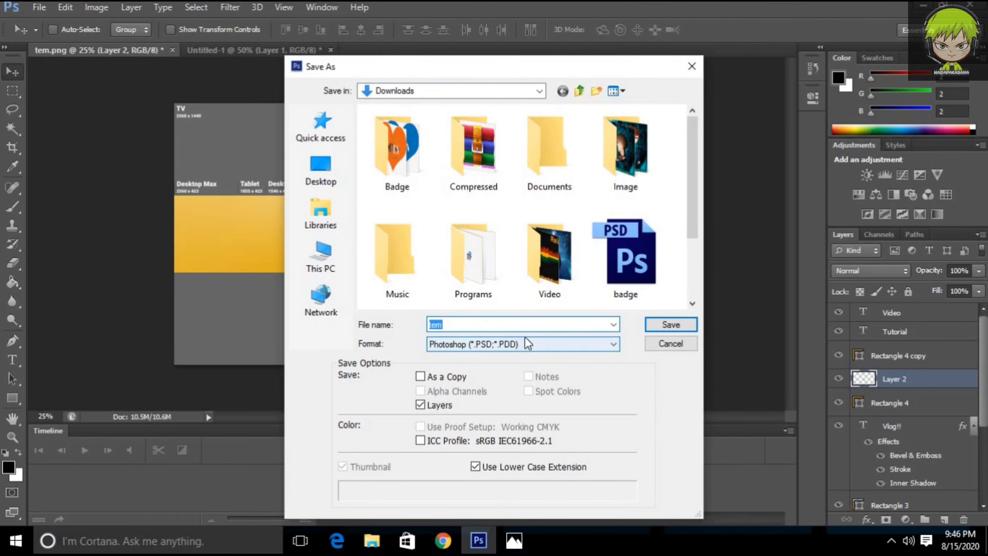
left_click(614, 344)
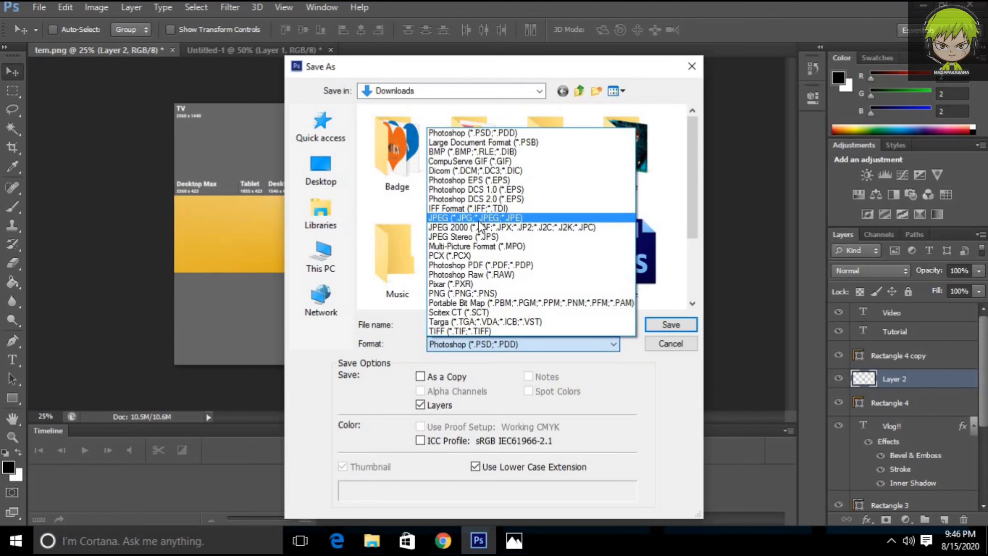
left_click(693, 188)
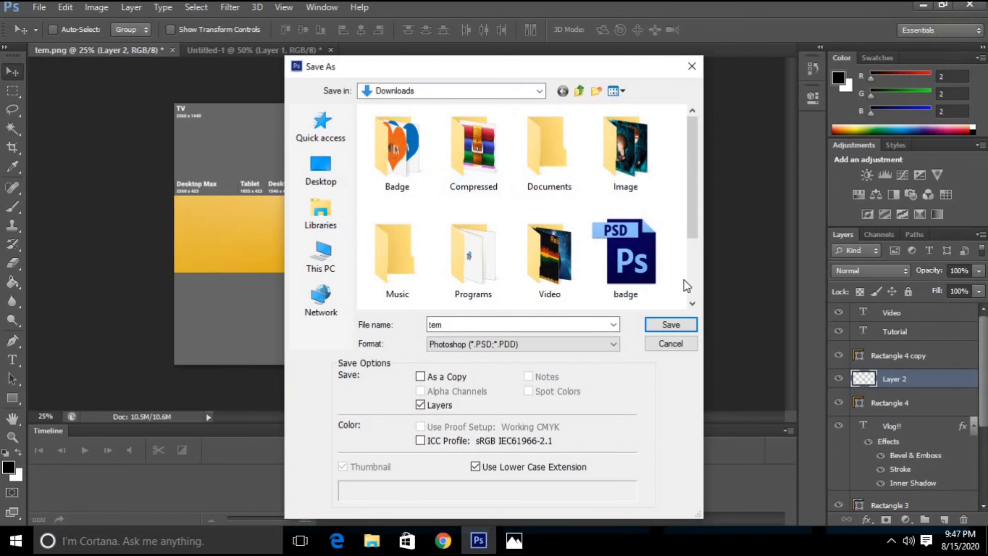
left_click_drag(696, 185, 686, 74)
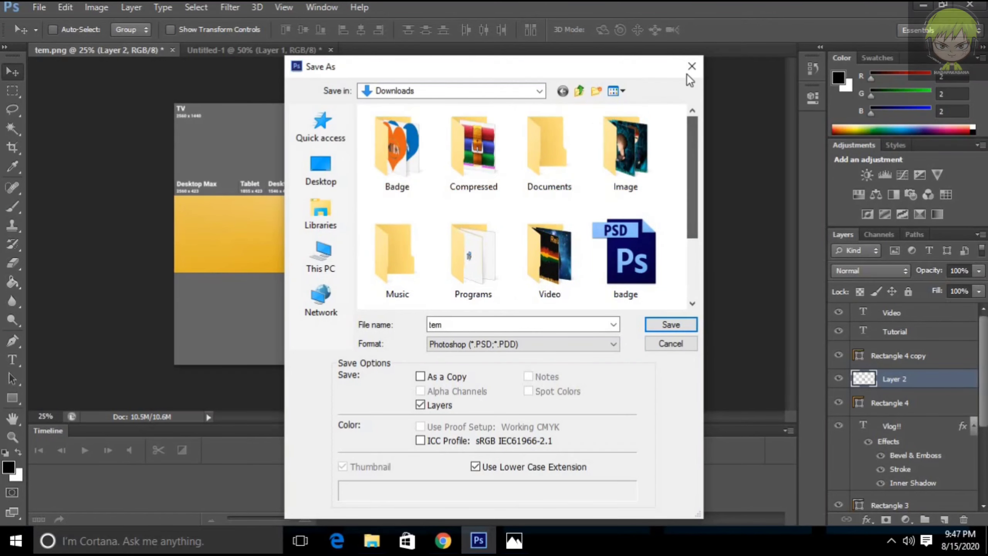
left_click(692, 66)
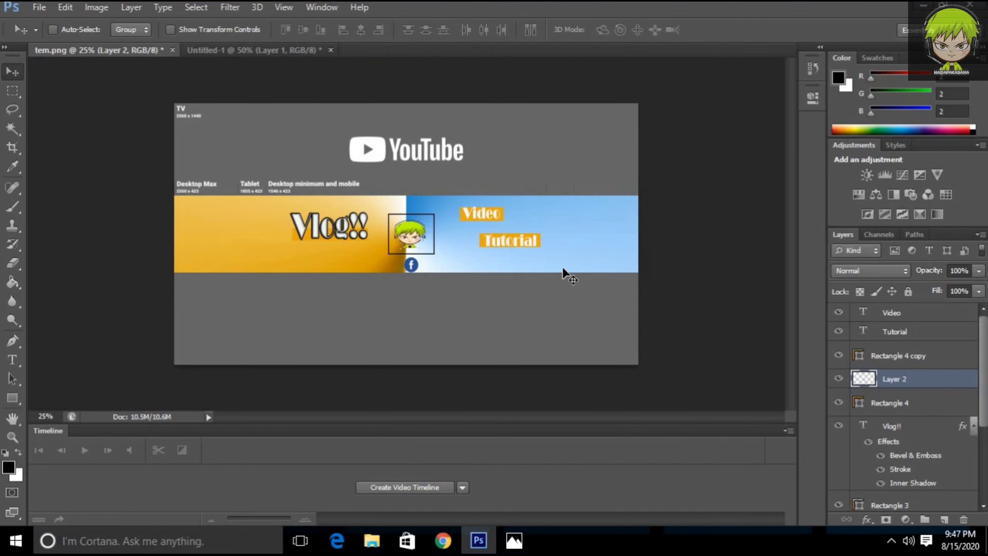